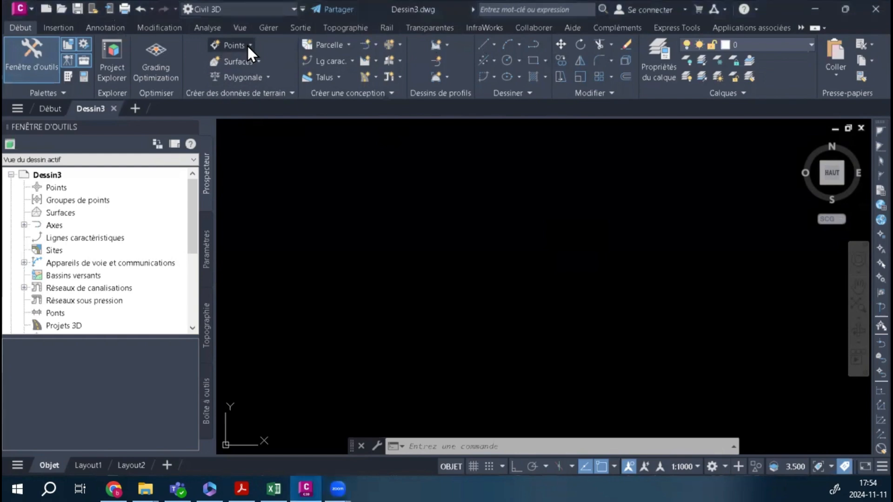
- Open the point creation toolbar (Outils de création de points) and move it to the upper part of the drawing area
click(250, 45)
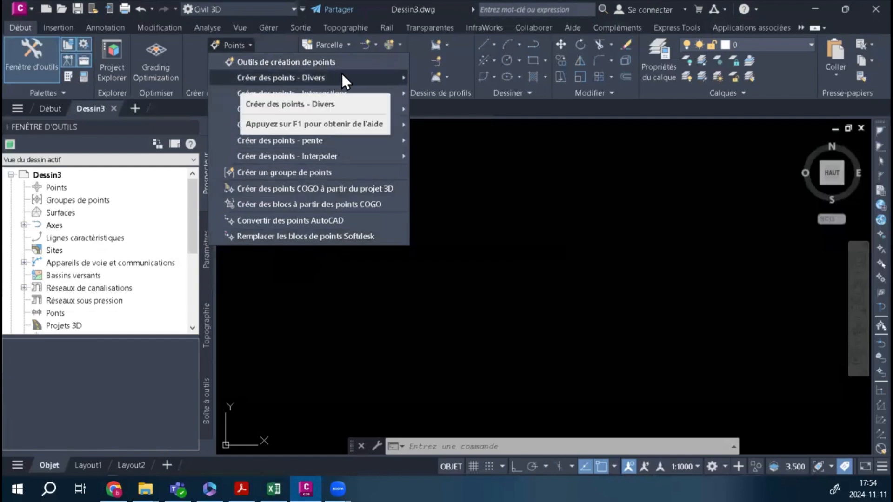
click(289, 81)
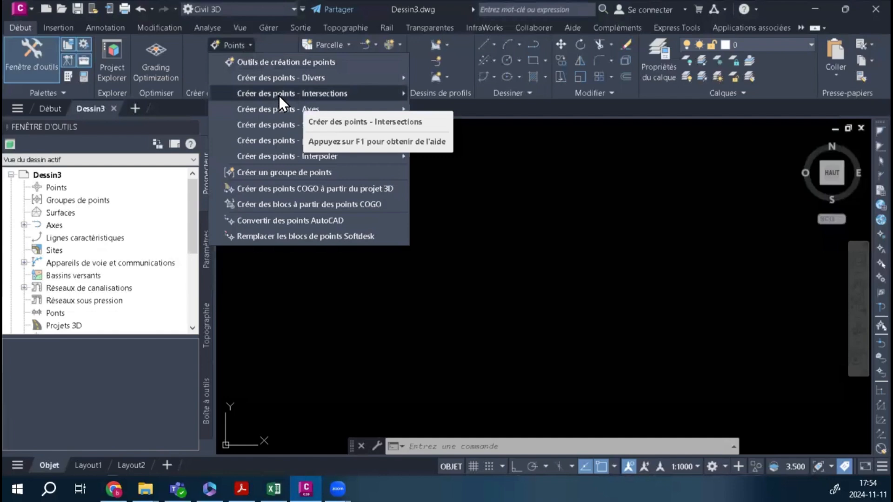
mouse_move(317, 90)
mouse_move(269, 113)
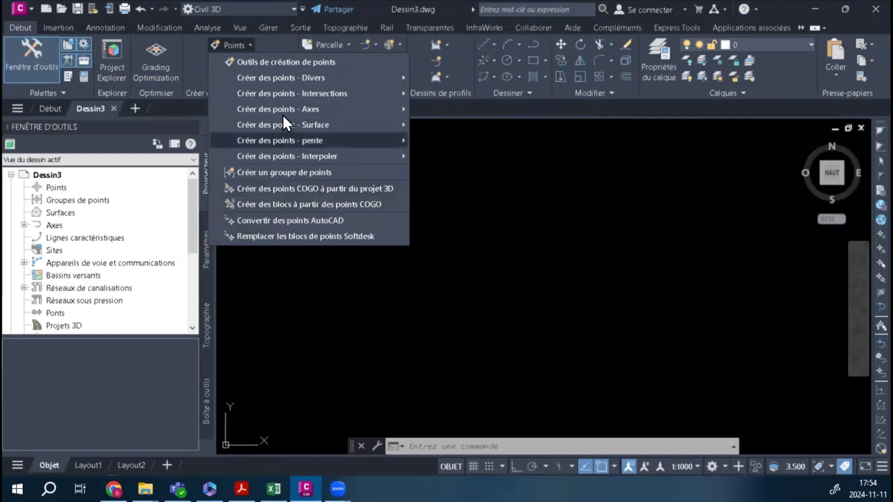
click(269, 62)
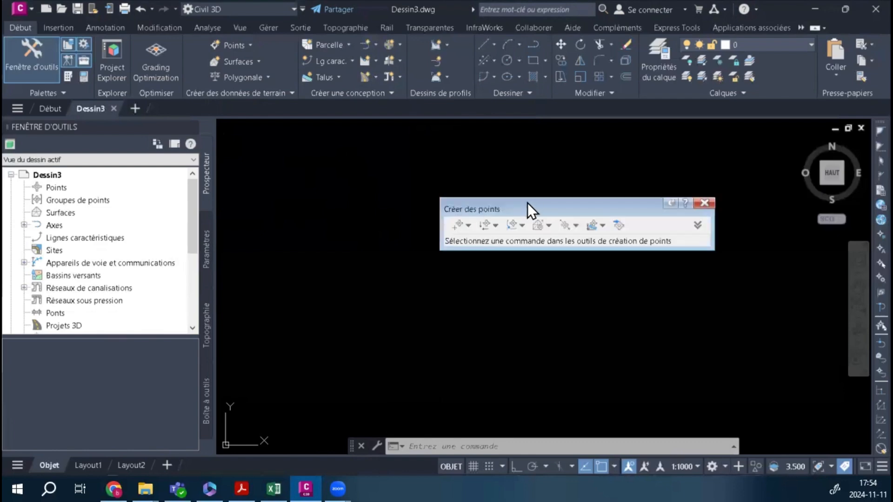
drag(527, 203, 355, 151)
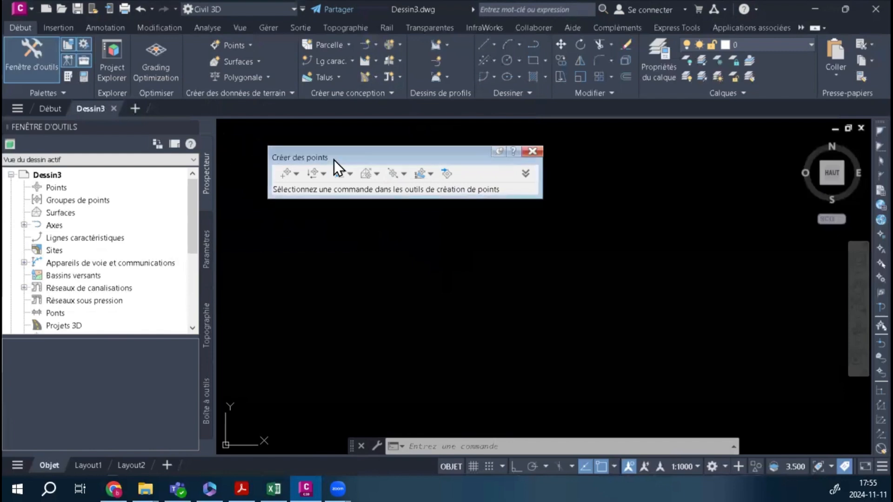
- Compare the point creation methods offered for Divers, Intersections, Axes and Surface with those in the Créer des points toolbar
click(251, 45)
mouse_move(261, 76)
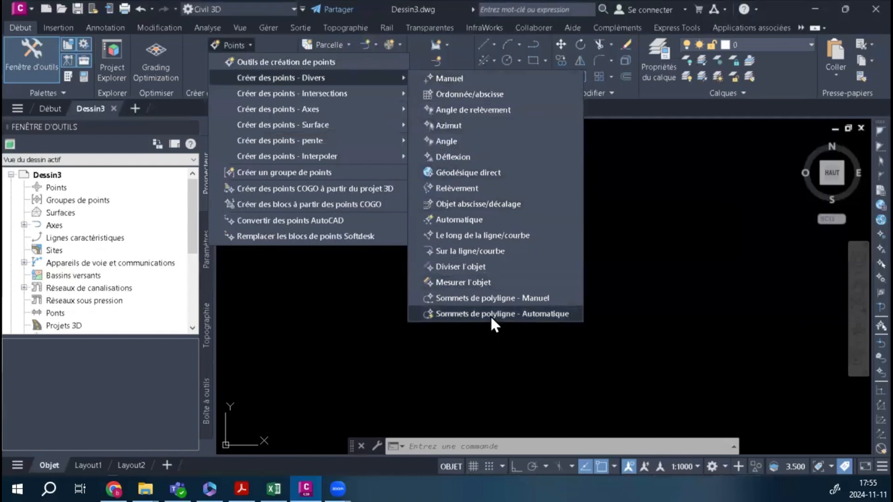
click(543, 311)
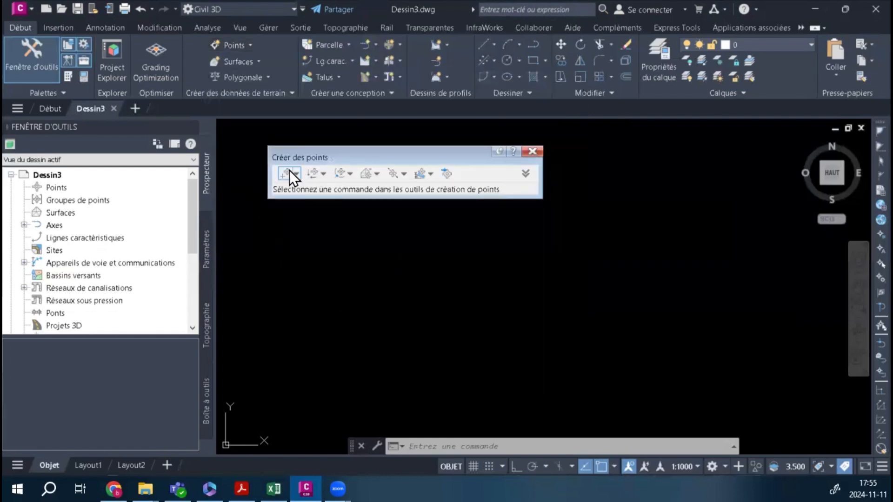
click(297, 173)
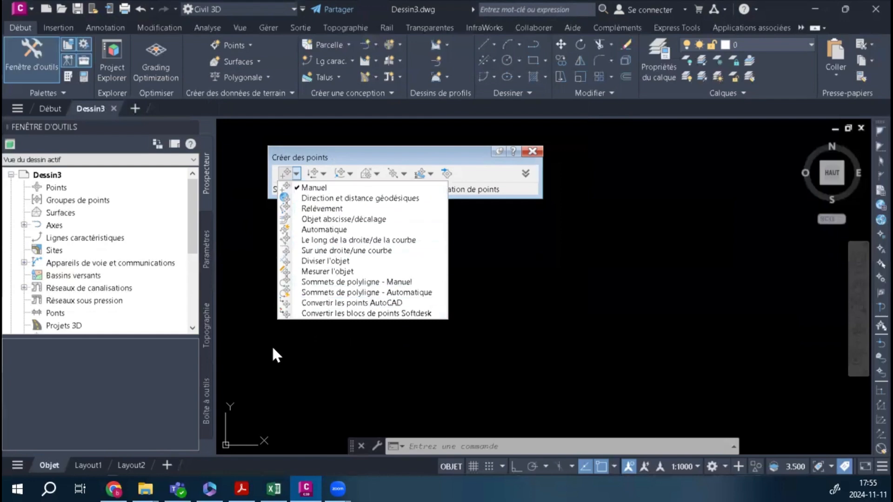
click(251, 41)
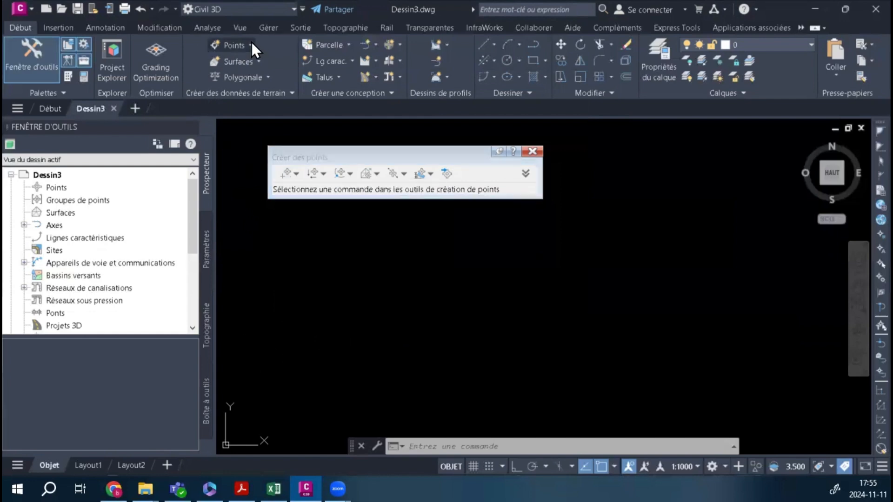
click(252, 40)
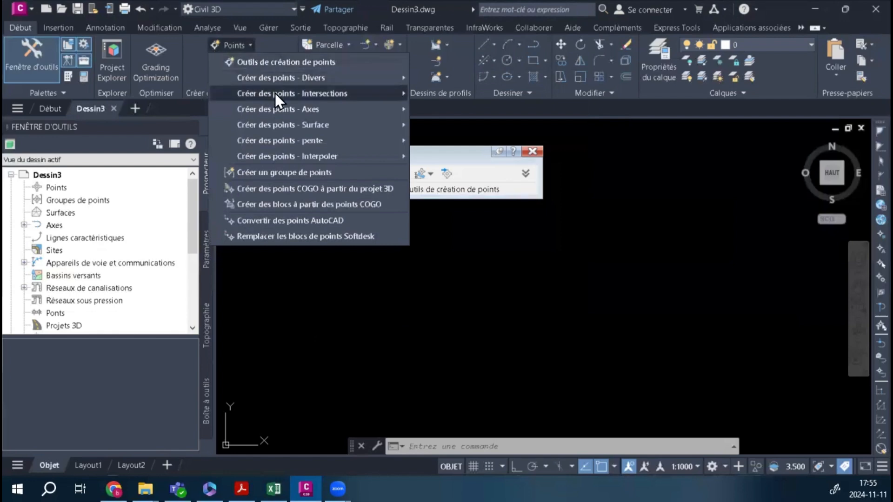
mouse_move(275, 93)
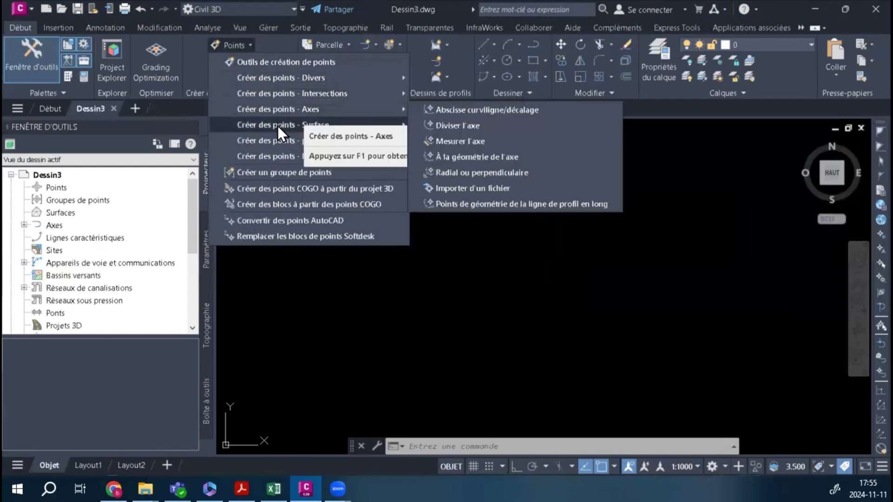
mouse_move(278, 127)
click(346, 295)
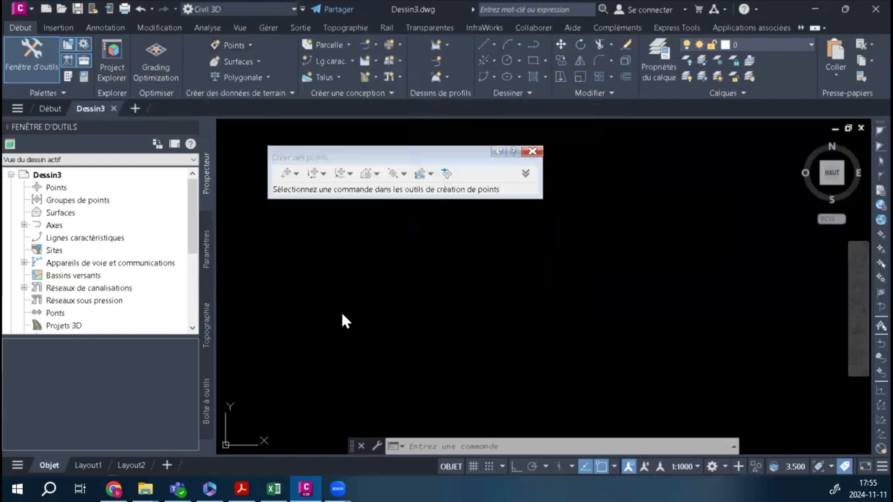
click(298, 329)
click(229, 365)
click(325, 172)
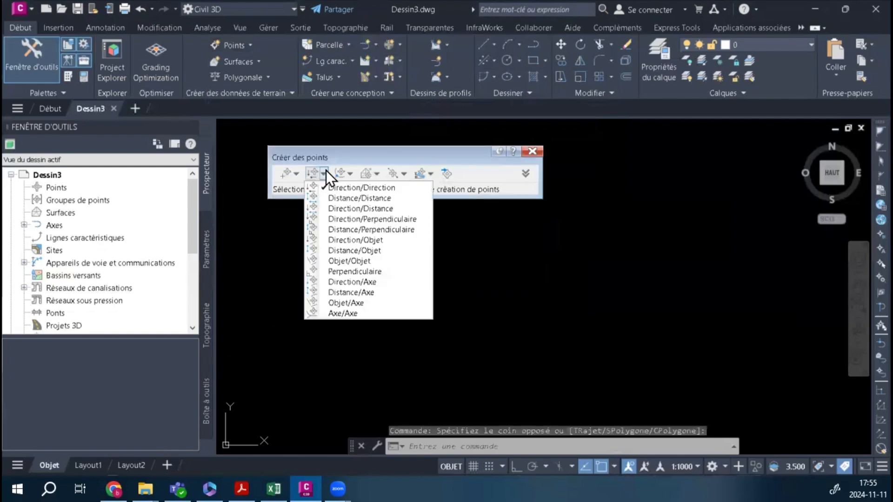
click(365, 152)
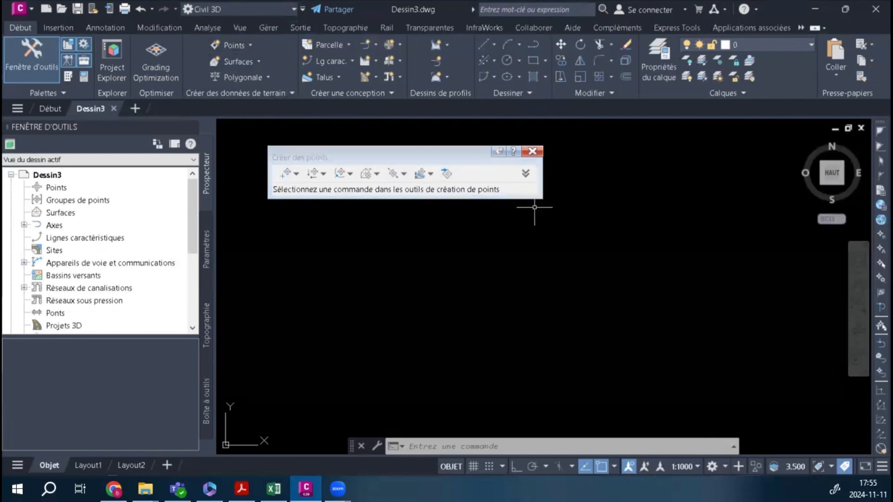
- Review the Calque par défaut and Création de points settings of the Créer des points toolbar, and close it
click(529, 174)
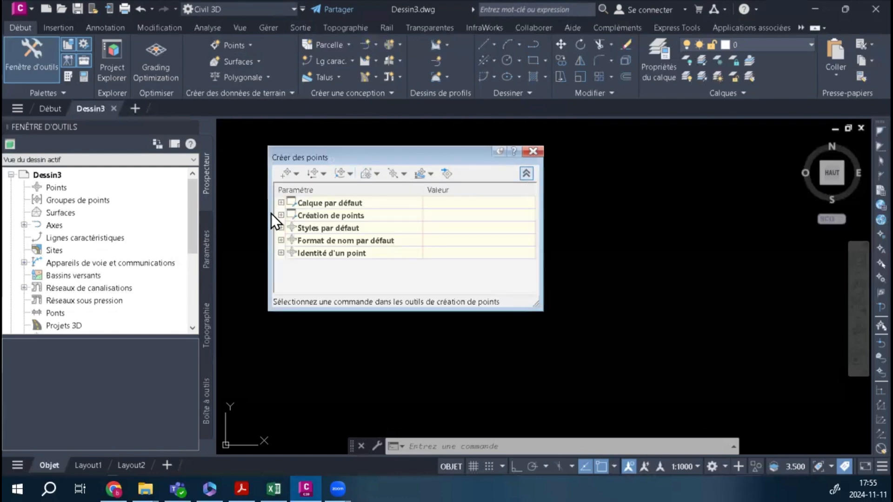
click(281, 203)
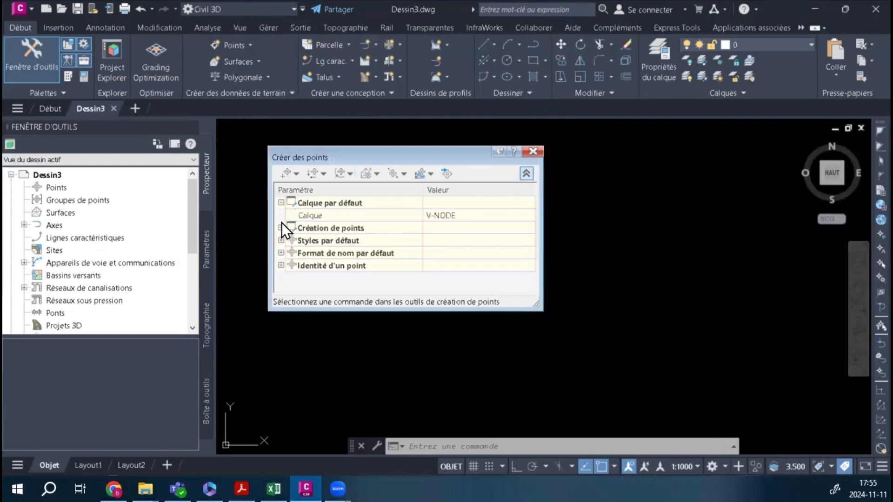
click(281, 227)
scroll(389, 241, down, 3)
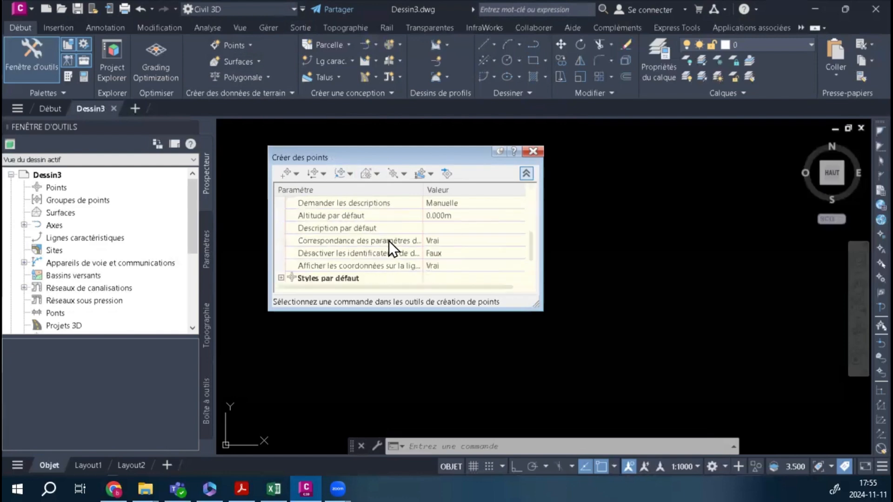
scroll(437, 246, down, 1)
scroll(441, 245, up, 1)
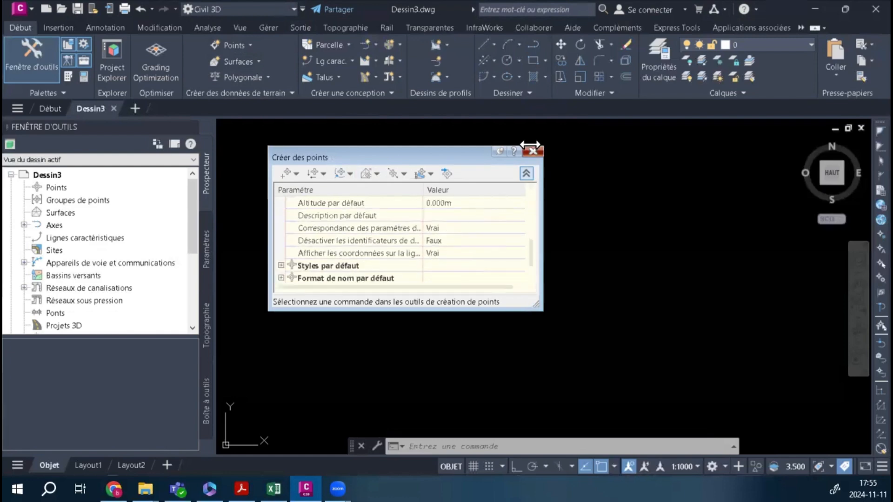
click(532, 151)
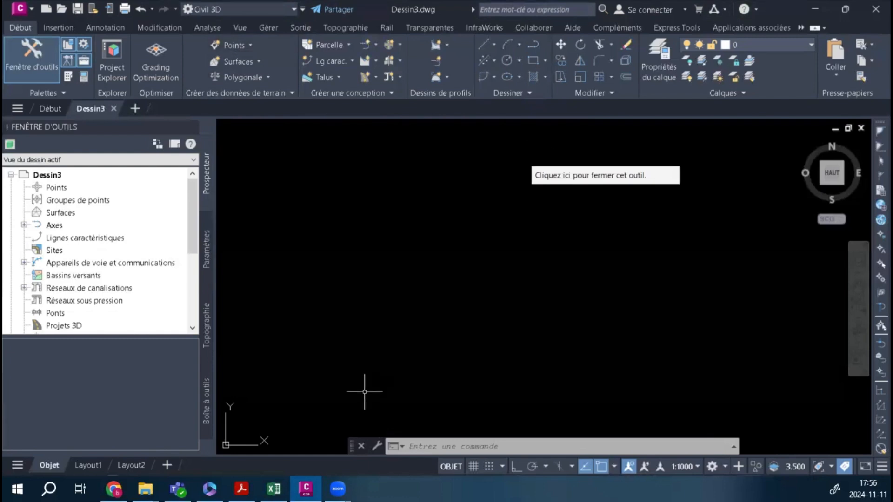
- Reopen the Créer des points toolbar through the Manuel point command, collapse its settings and cancel the point placement
click(222, 43)
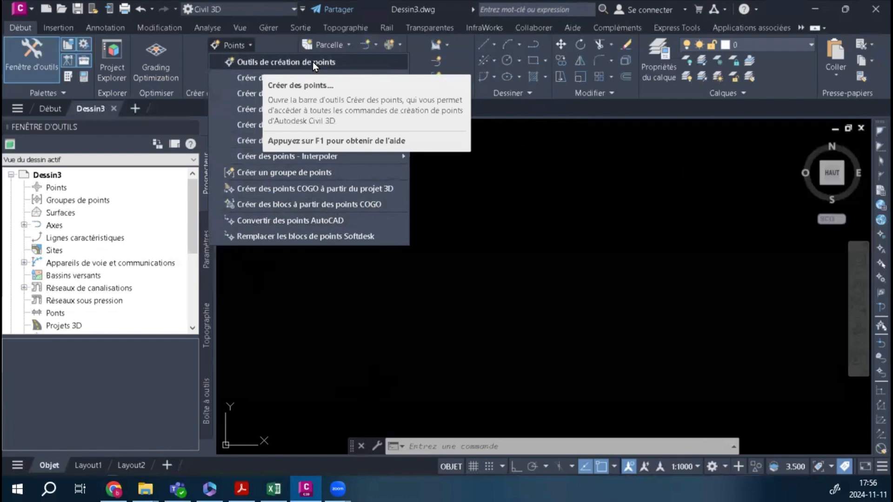
mouse_move(264, 81)
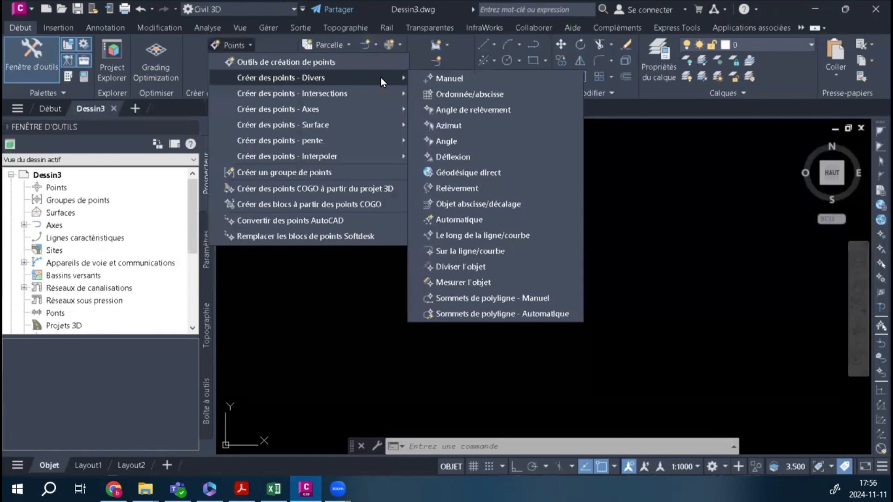
click(473, 77)
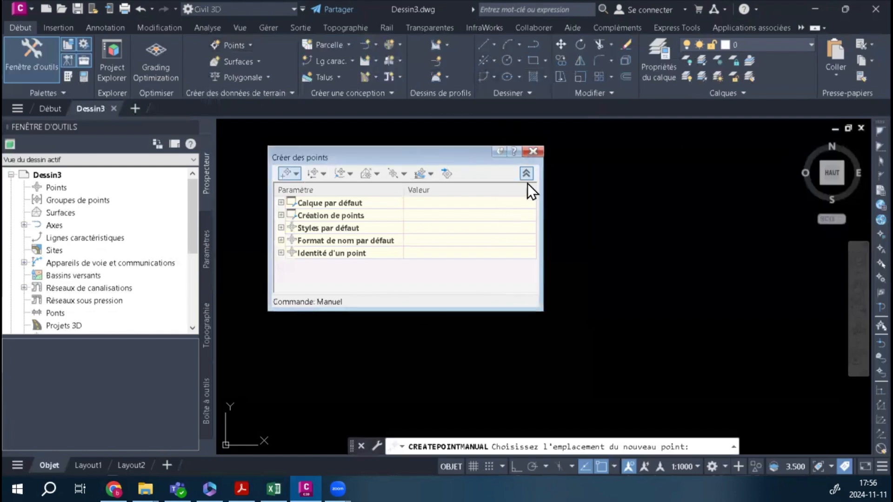
click(526, 173)
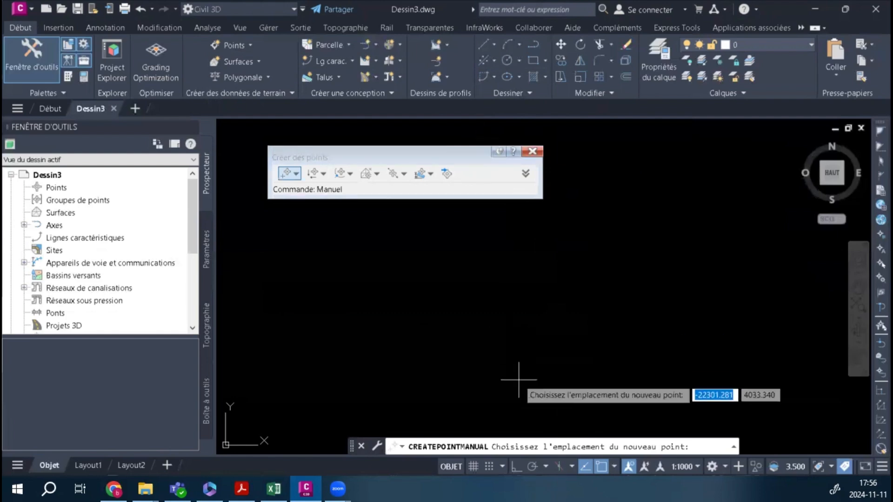
key(Escape)
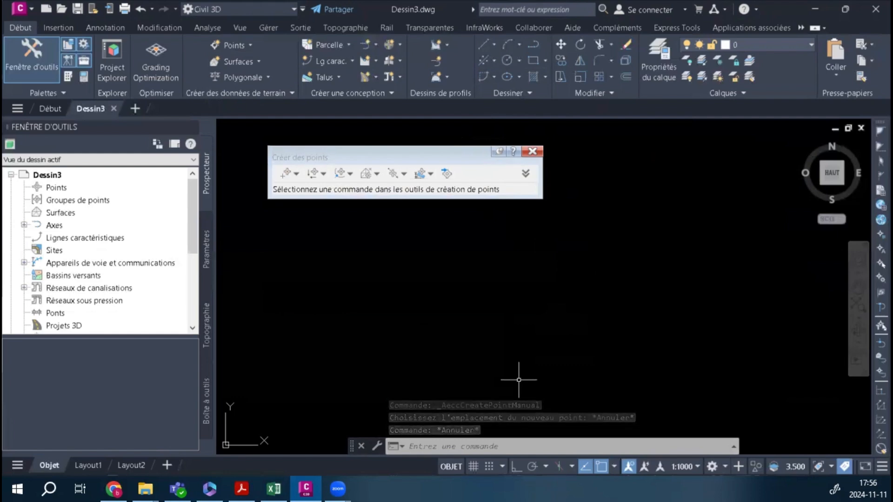
- Create a point with the Manuel method in the middle of the drawing area, with description BUS and elevation 100
click(297, 174)
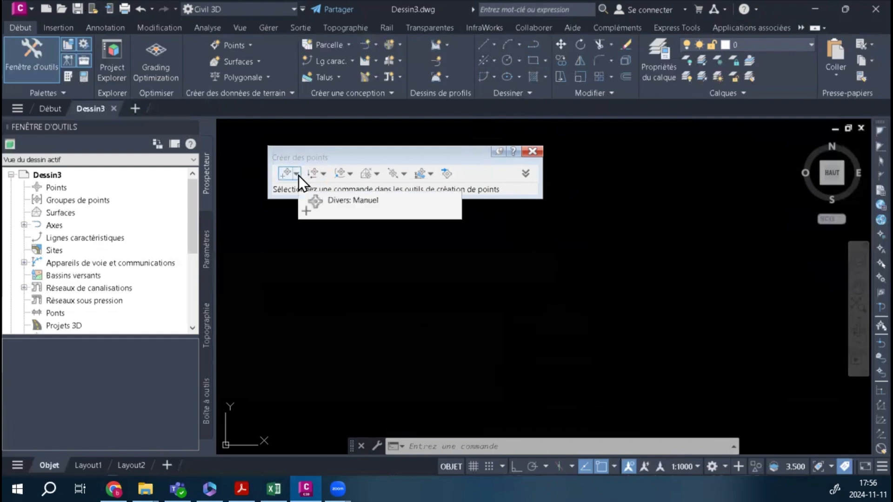
click(303, 167)
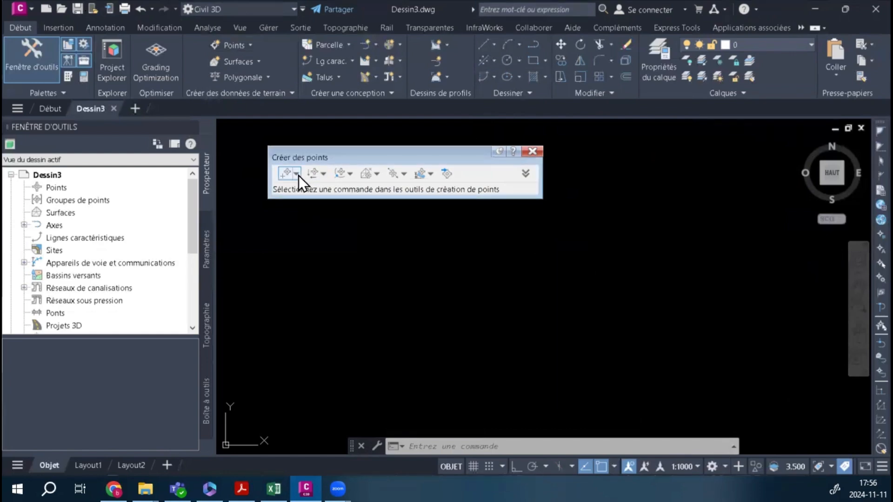
click(299, 174)
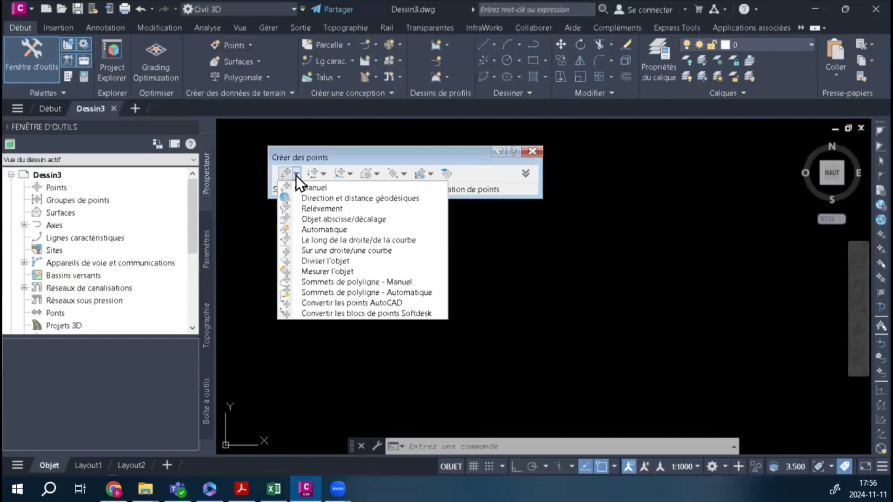
click(328, 189)
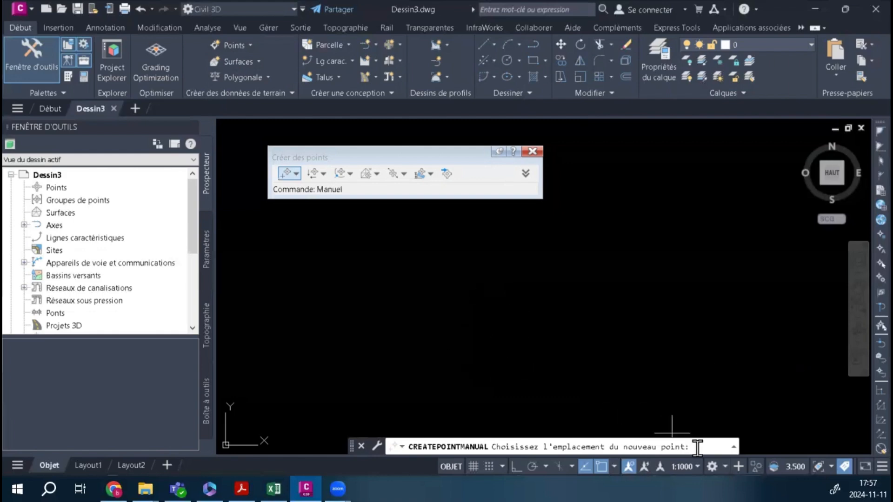
click(515, 316)
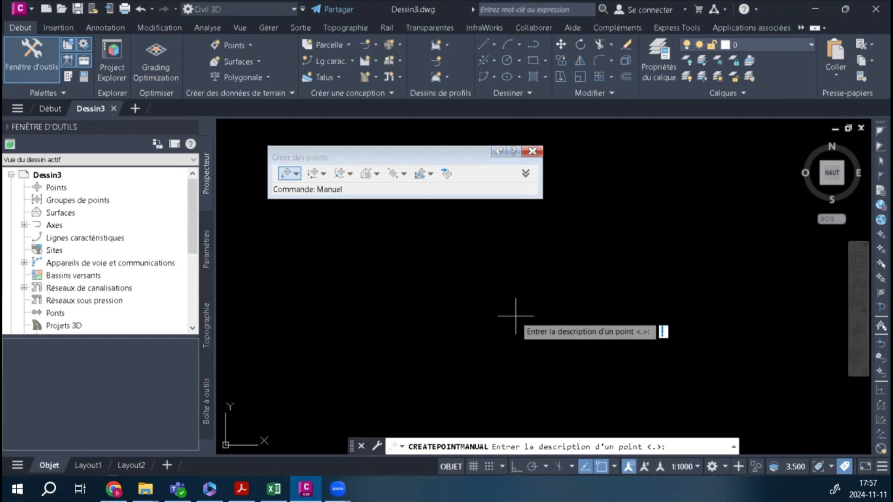
text(BUS)
key(Return)
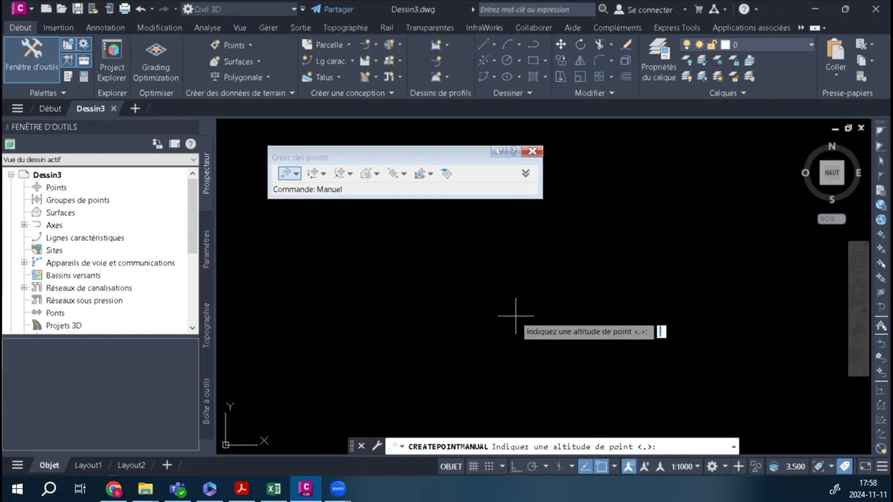
text(100)
key(Return)
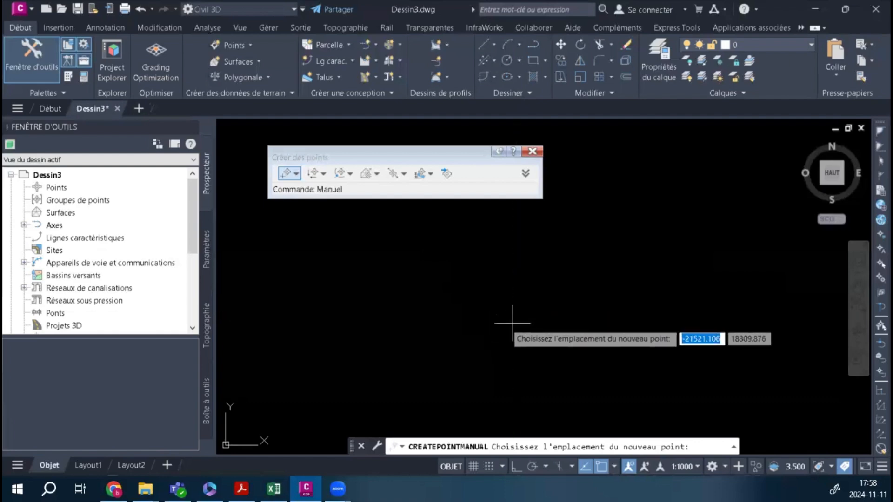
click(557, 322)
key(Escape)
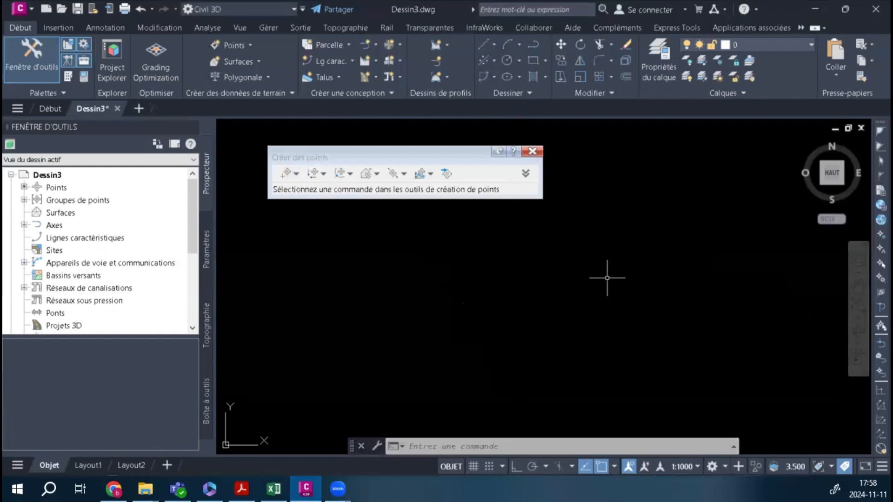
- Zoom to the drawing's extents to locate the new point
click(687, 230)
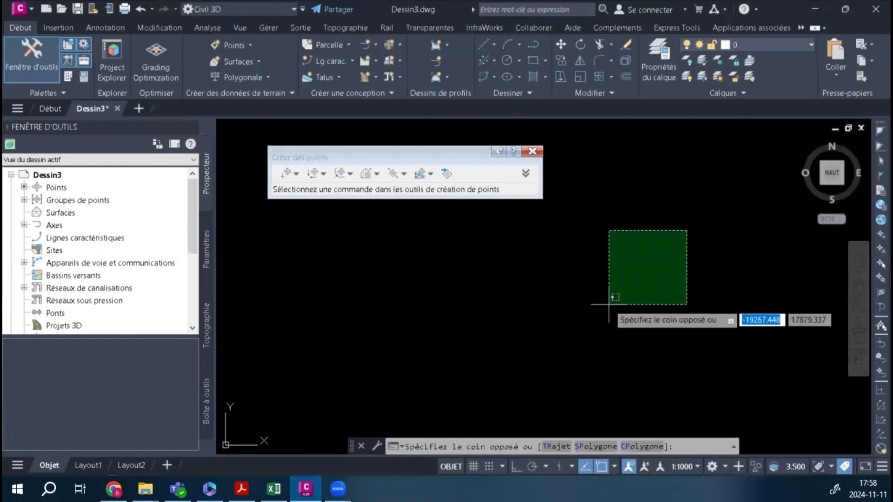
click(644, 302)
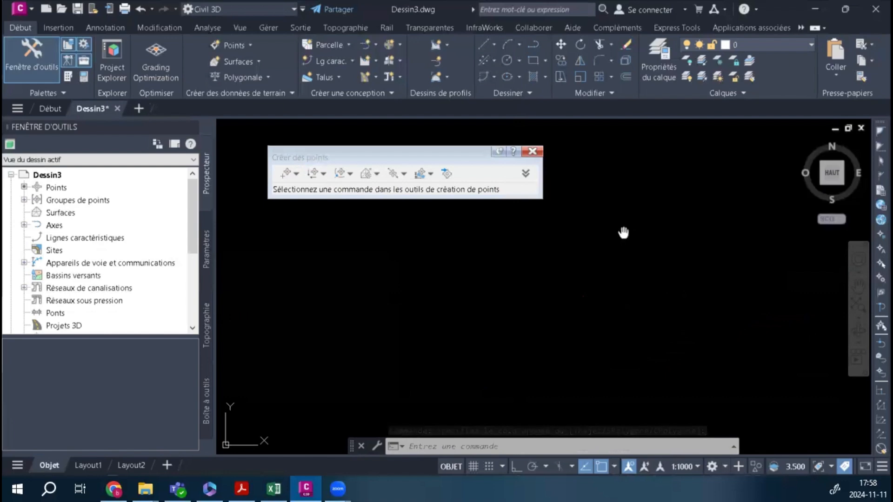
middle_click(623, 233)
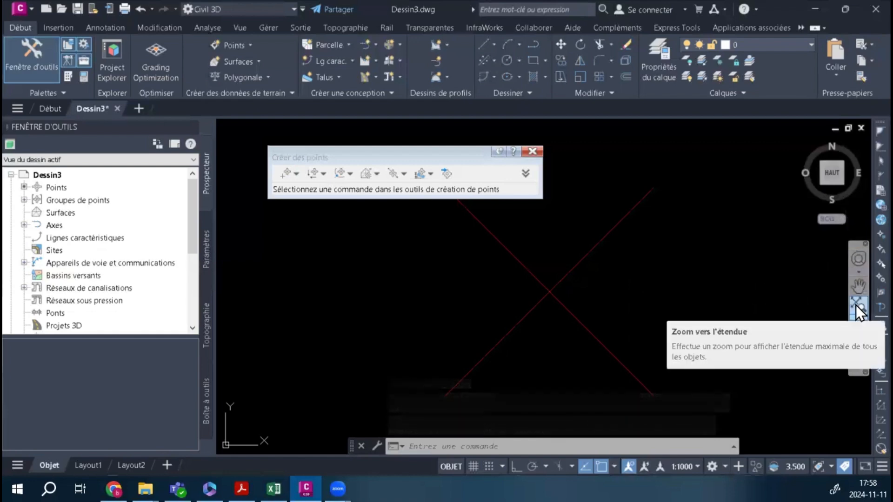
- Zoom to the drawing's extents, back out around the COGO point, and close the Créer des points toolbar
click(856, 305)
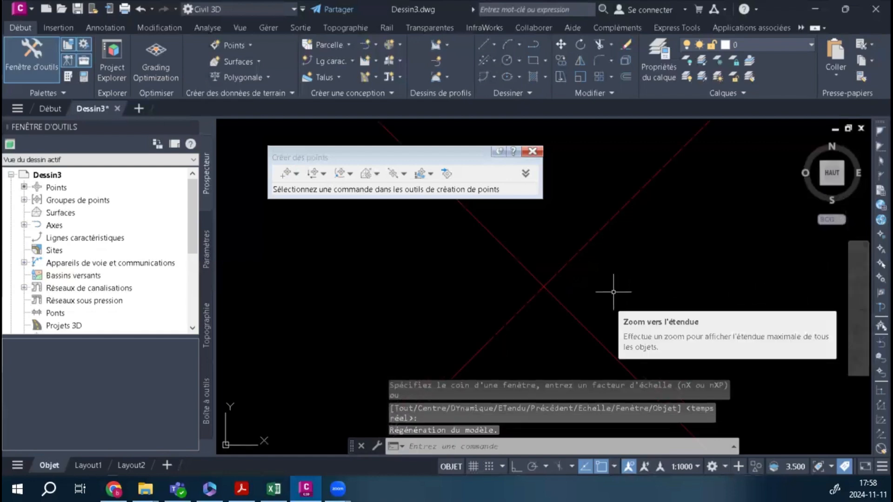
scroll(614, 293, down, 5)
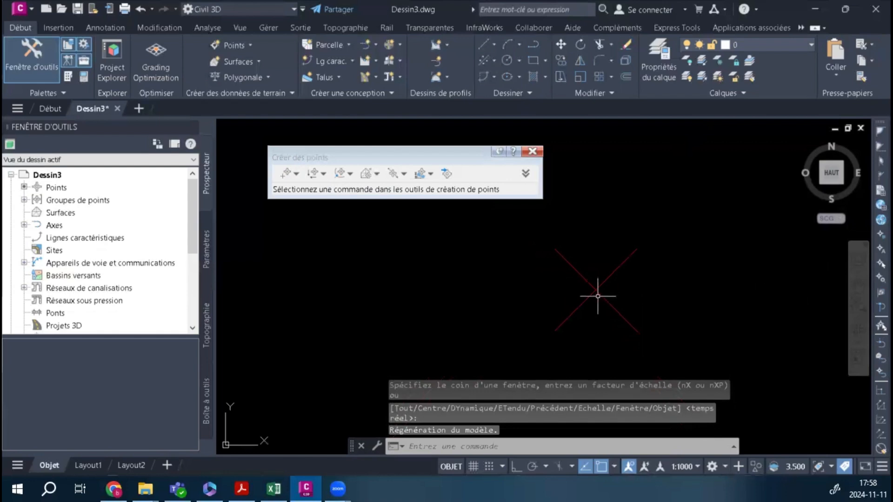
click(532, 152)
- Select the COGO point to examine its contextual tools, and clear the selection
click(717, 200)
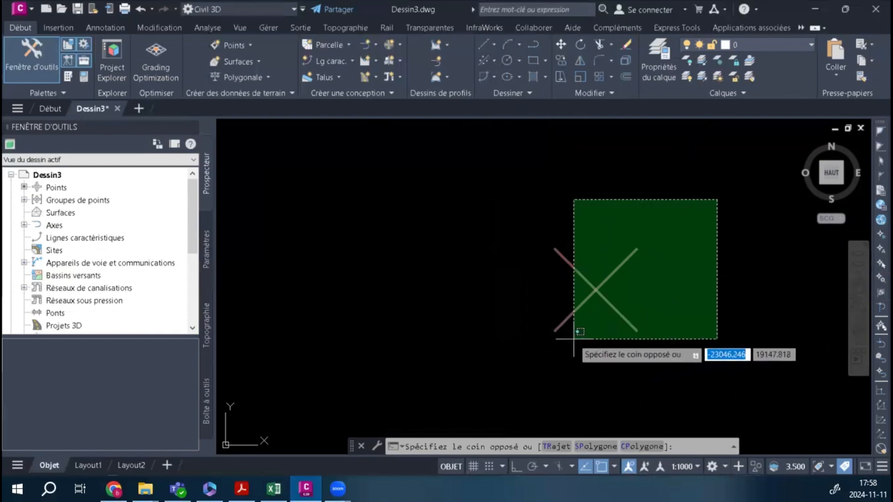
click(508, 352)
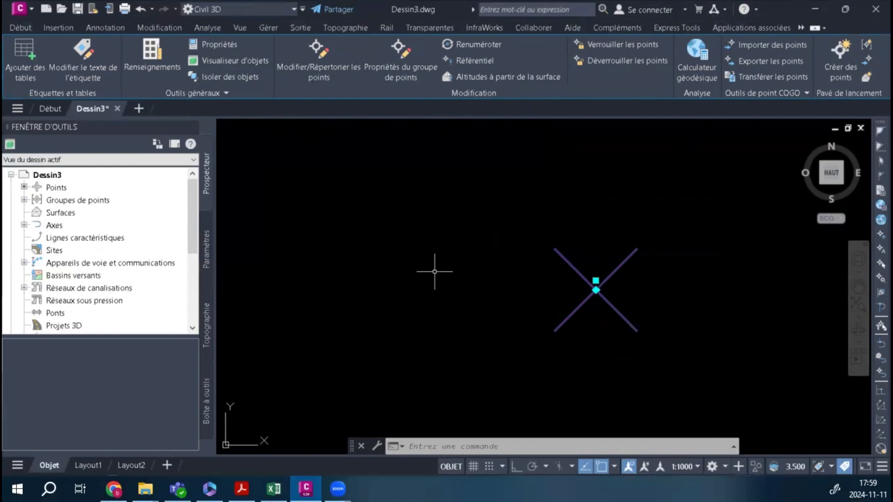
key(Escape)
key(Escape)
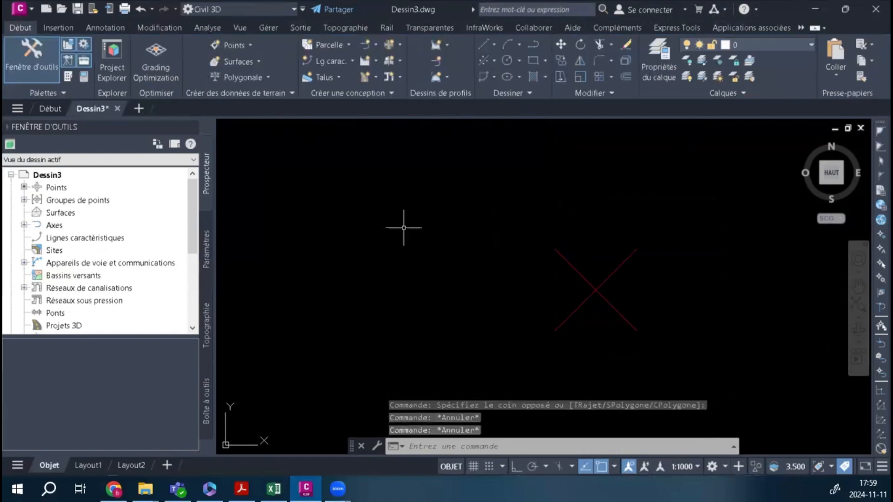
- Draw a plain AutoCAD point to the right of the COGO point using the POINT command
scroll(405, 228, down, 2)
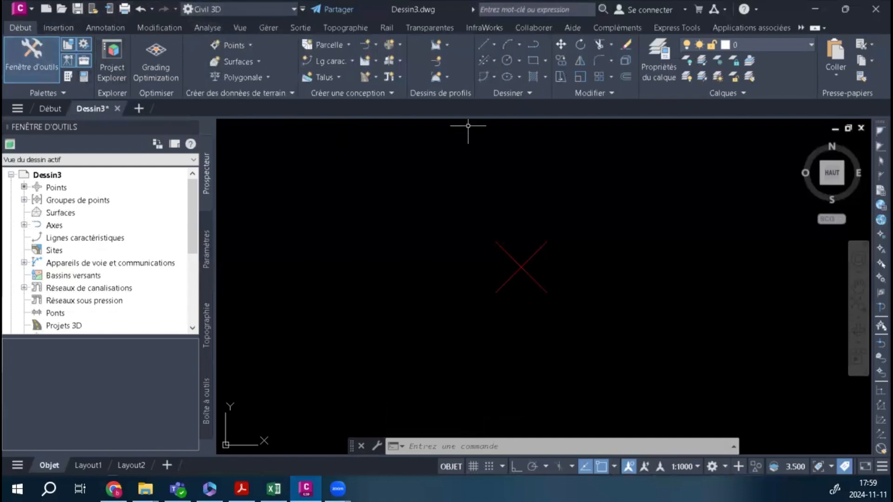
click(522, 91)
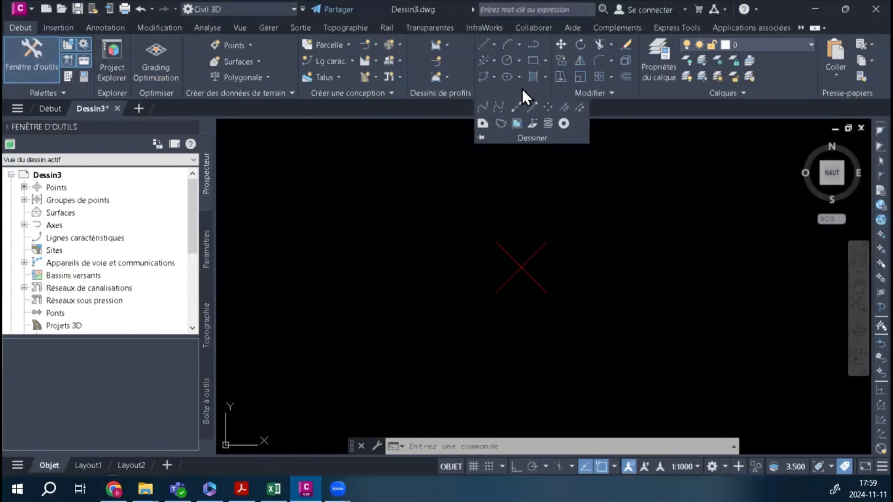
click(548, 107)
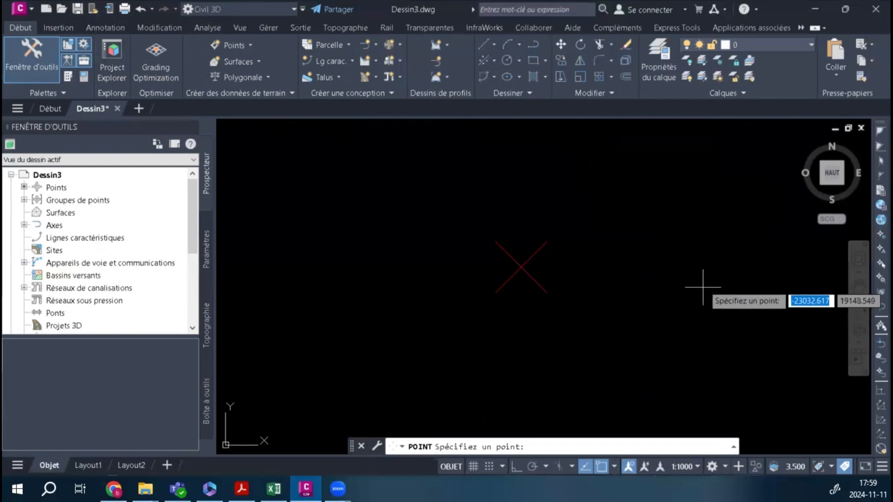
click(701, 263)
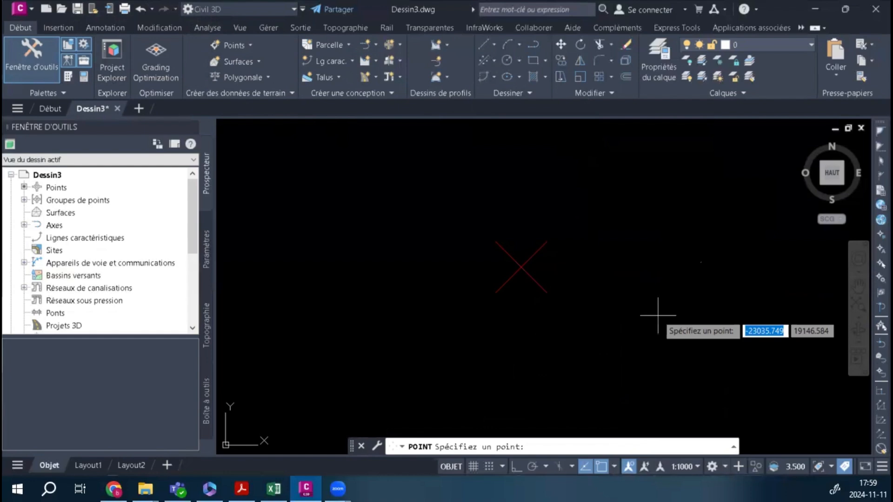
key(Escape)
key(Escape)
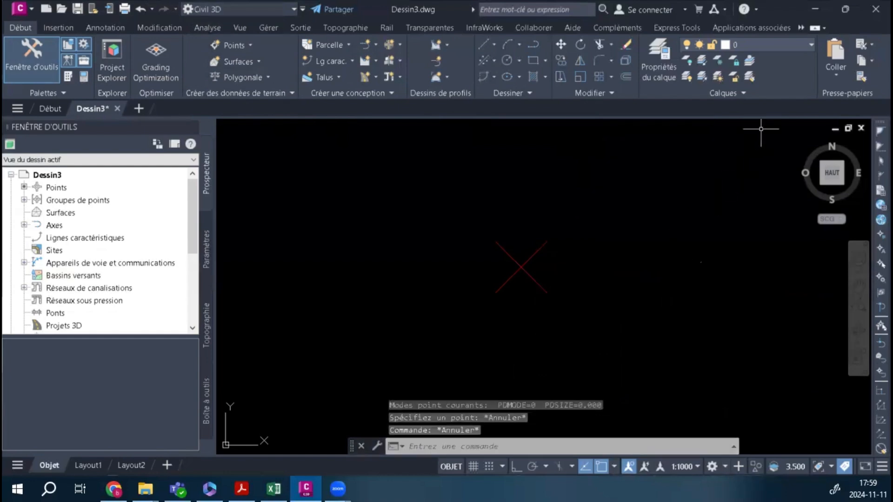
- Select the plain AutoCAD point to locate it in the drawing, and clear the selection
click(738, 172)
click(636, 336)
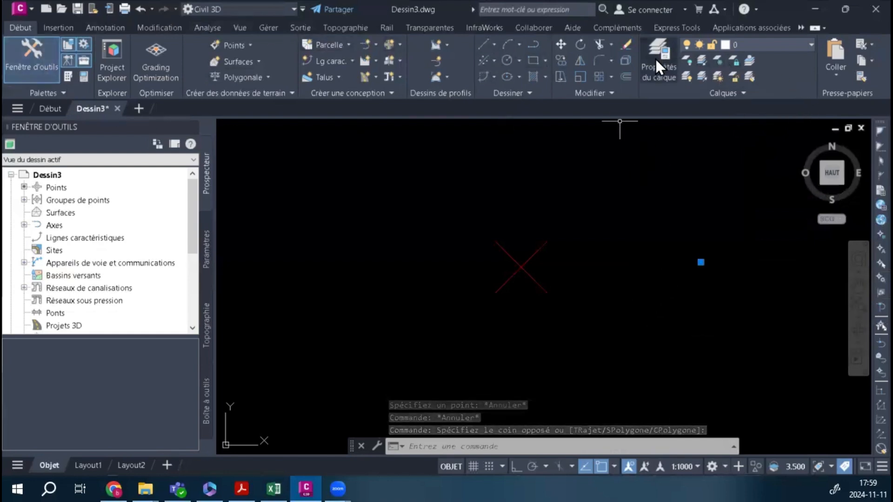
click(755, 311)
key(Escape)
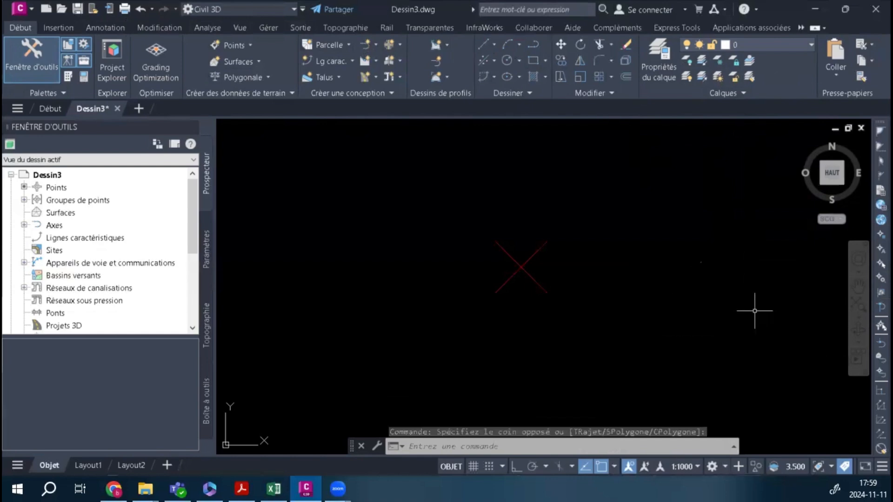
- Use TYPEPT to set the point style to the circle crossed by an X, with its size defined in absolute units
text(TYP)
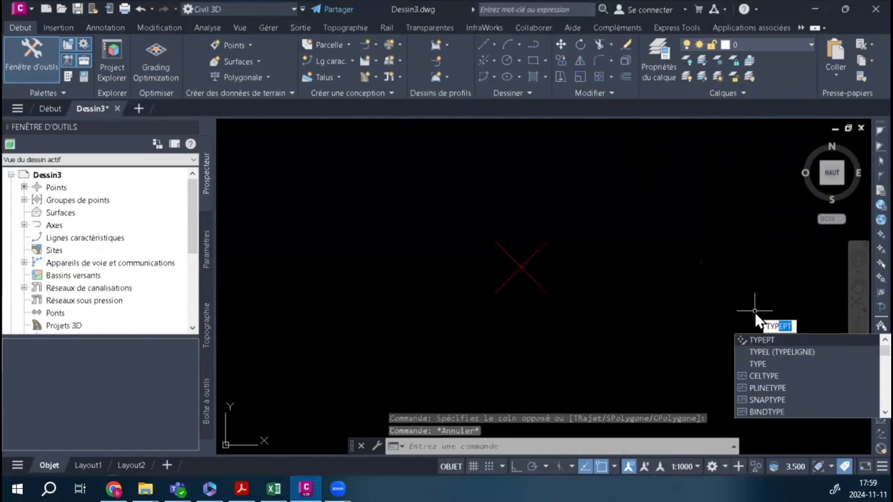
click(768, 340)
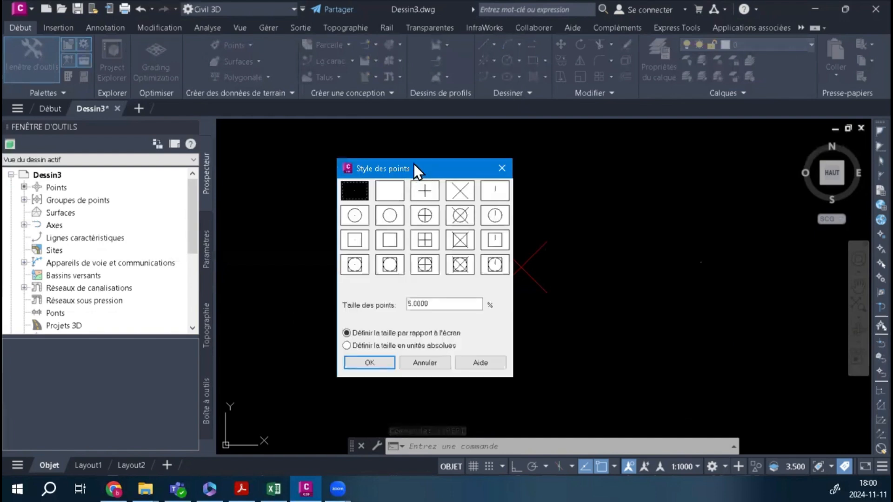
drag(414, 164, 279, 97)
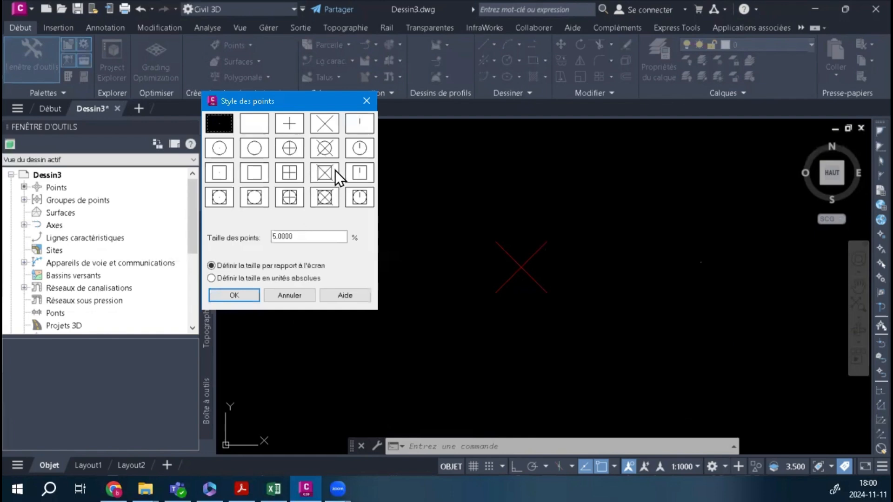
click(328, 150)
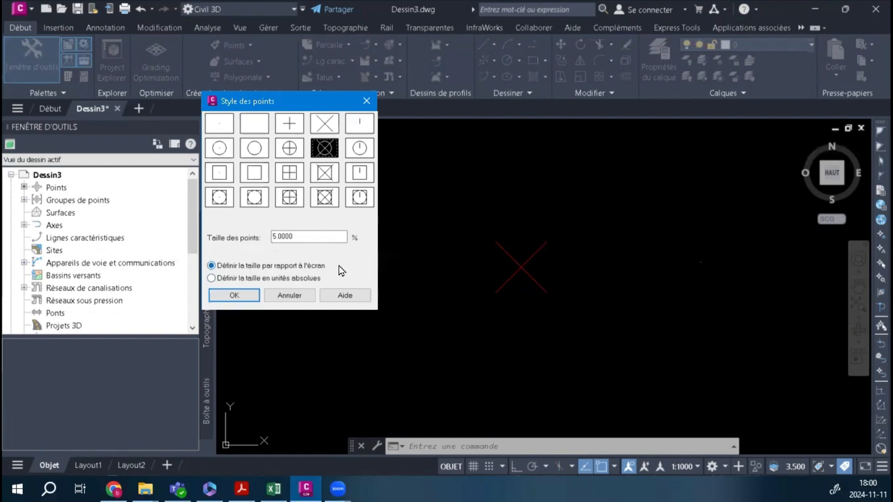
click(215, 278)
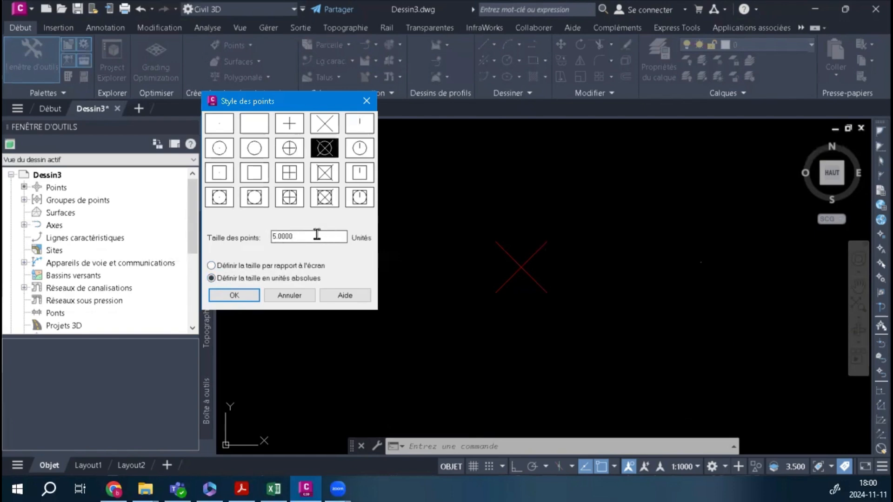
click(236, 295)
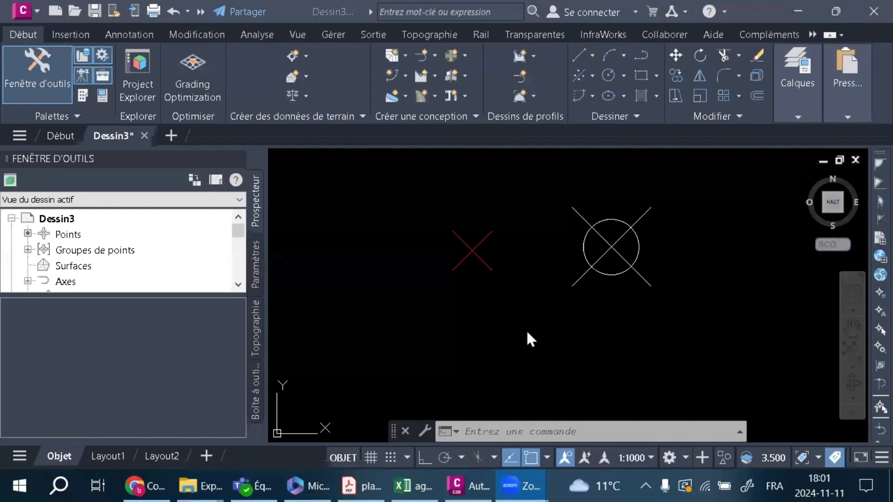
- Select the red COGO point to check which tools it offers after the style change, and deselect it
click(492, 331)
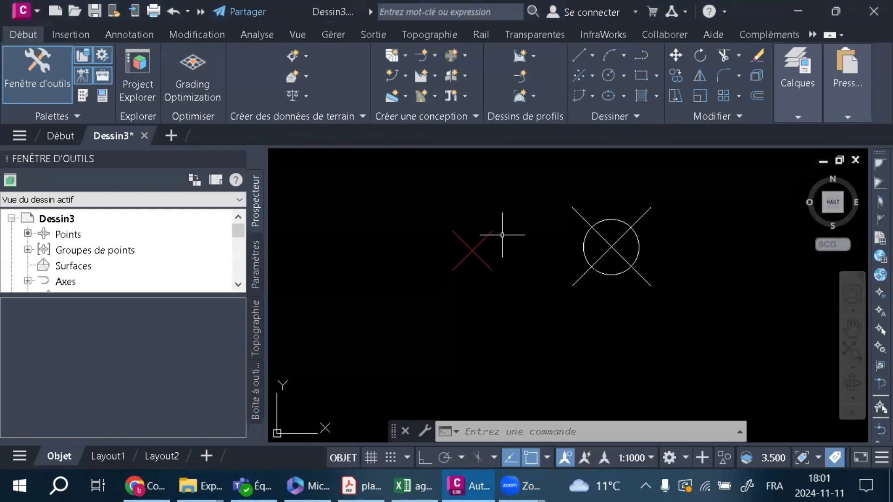
click(499, 201)
click(445, 261)
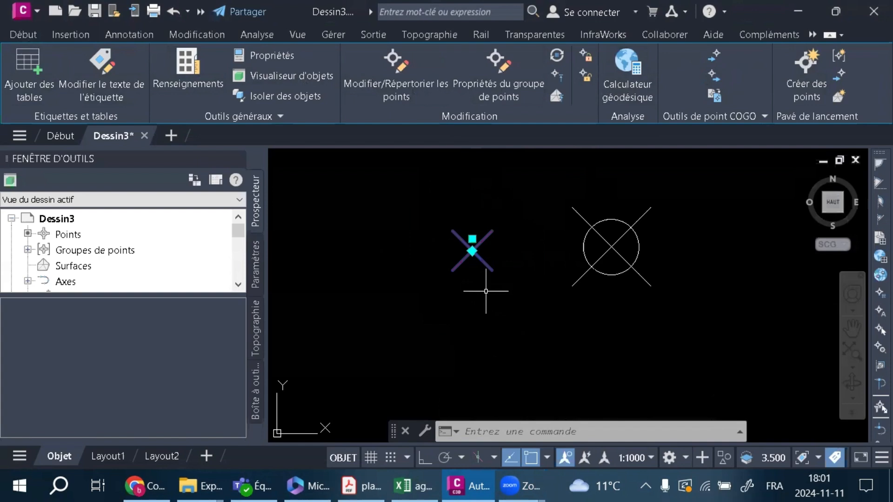
key(Escape)
key(Escape)
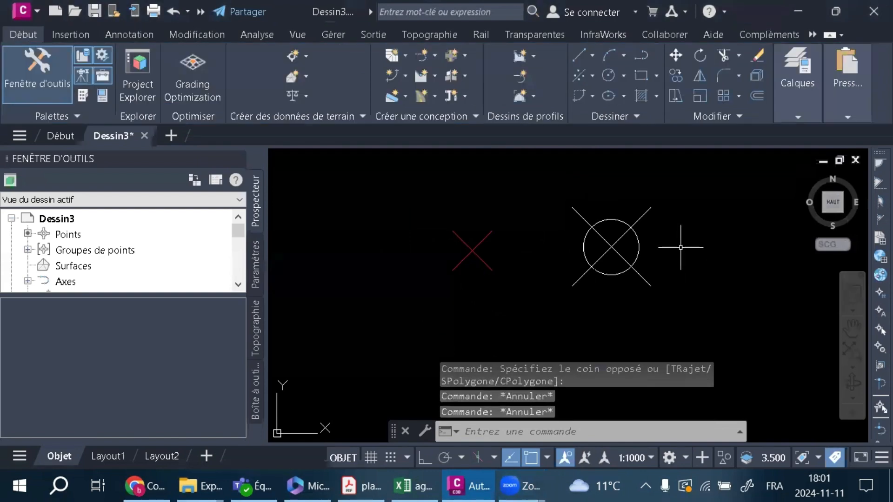
- Select the circled AutoCAD point, close the Fenêtre d'outils palette to enlarge the drawing area, and clear the selection
click(694, 237)
click(582, 320)
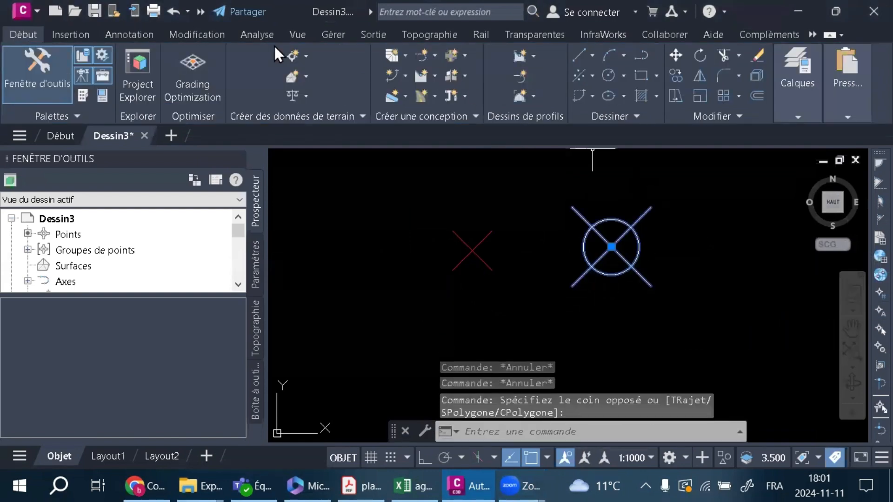
click(236, 159)
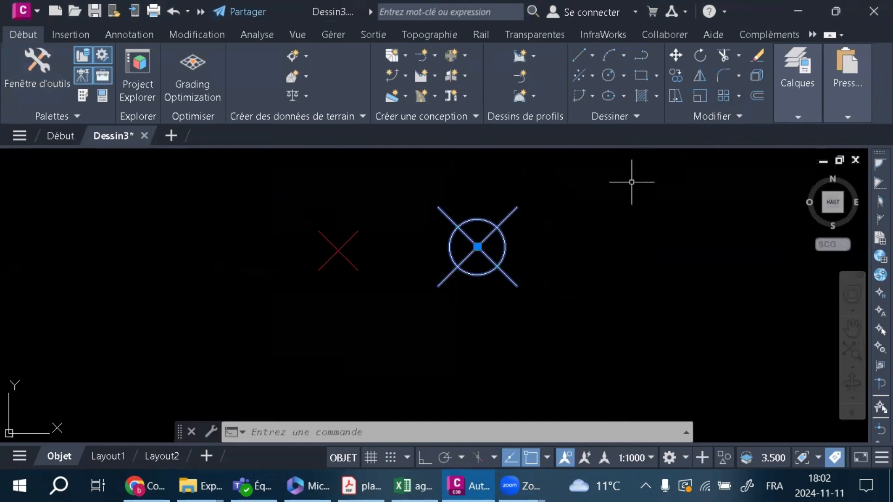
click(498, 208)
key(Escape)
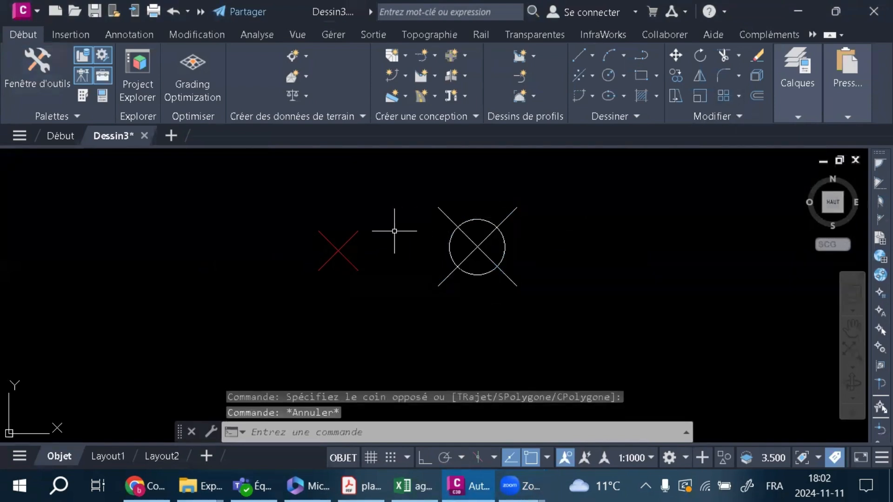
- Compare the contextual Point COGO tools of the red point with those available for the circled AutoCAD point
click(375, 231)
click(263, 303)
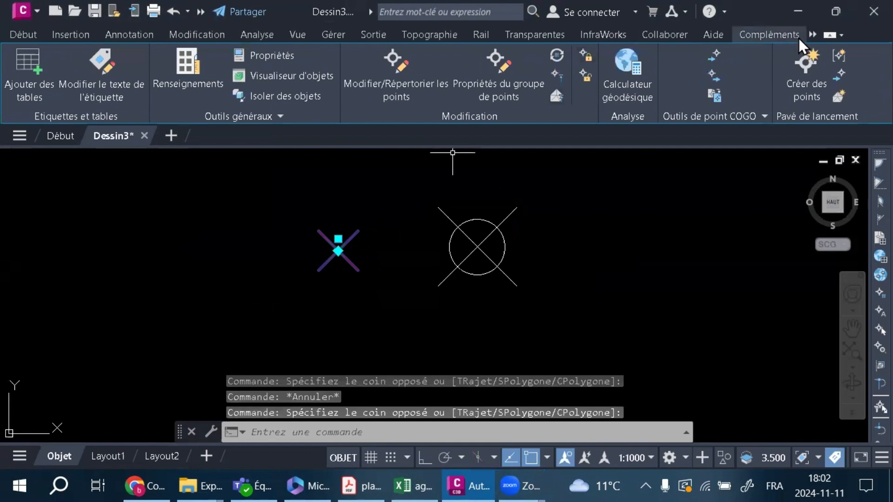
click(813, 35)
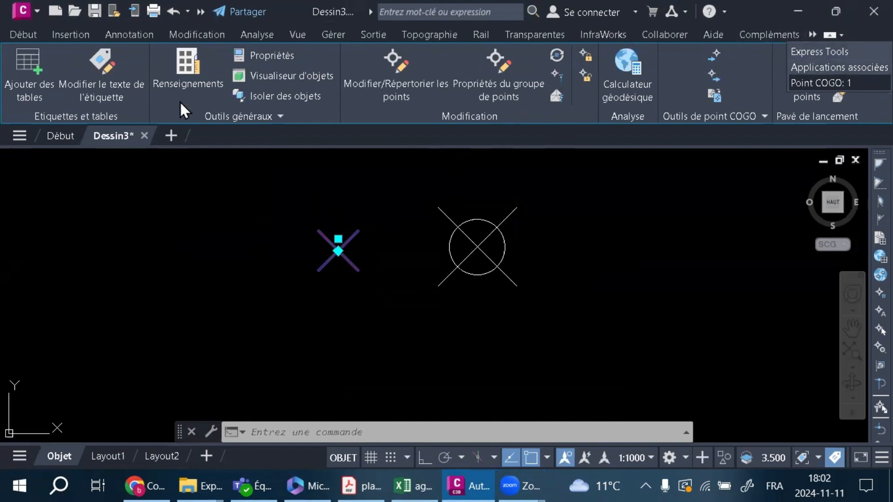
click(277, 231)
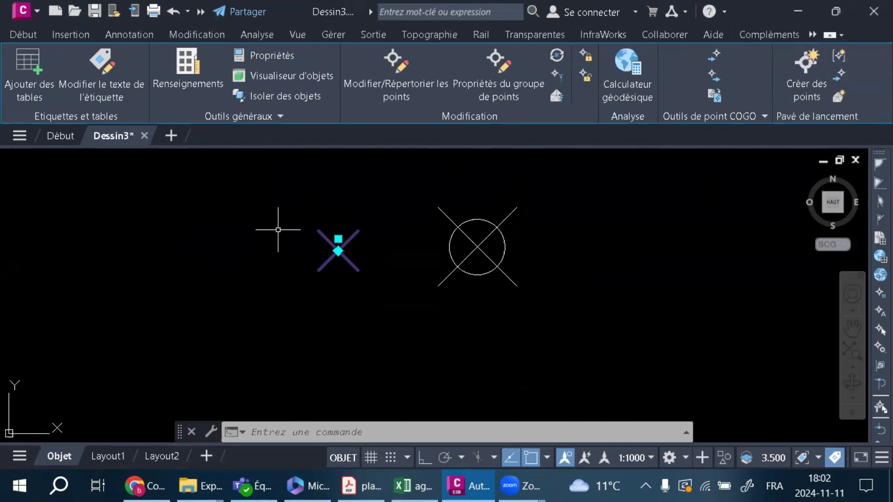
key(Escape)
click(645, 194)
click(463, 282)
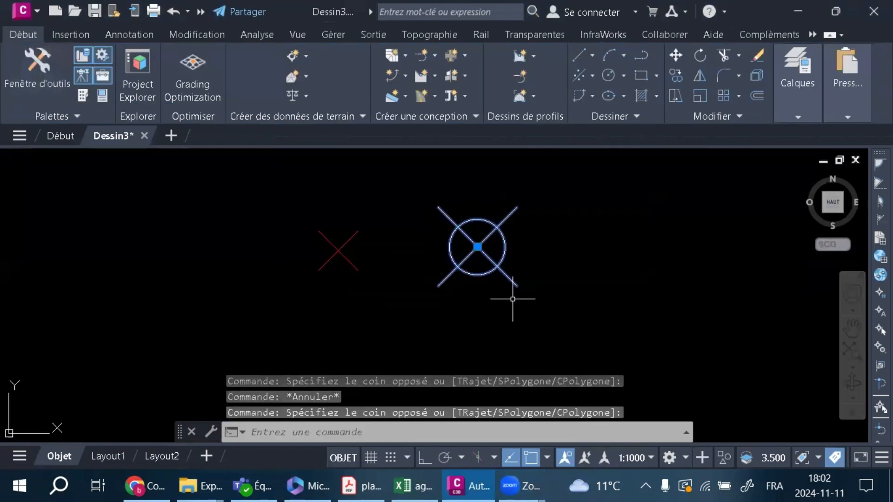
key(Escape)
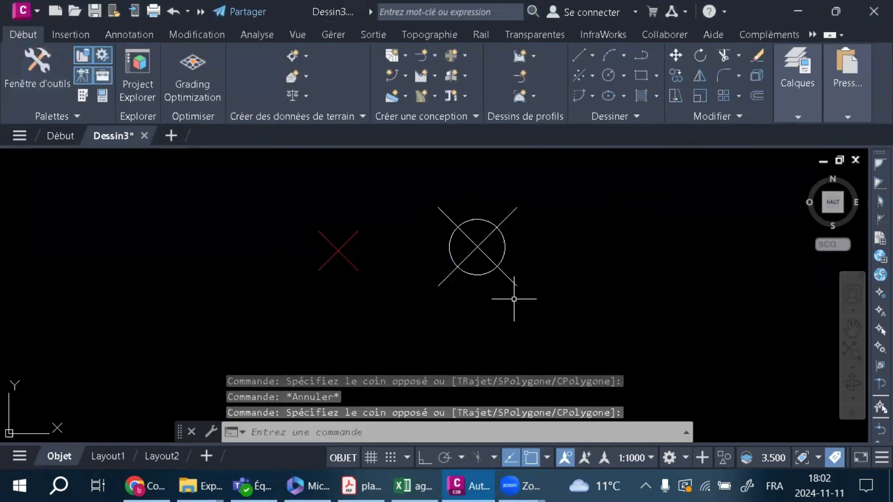
- Open the COGO point's properties and review its information, data, annotation and geometry values
click(345, 205)
click(238, 296)
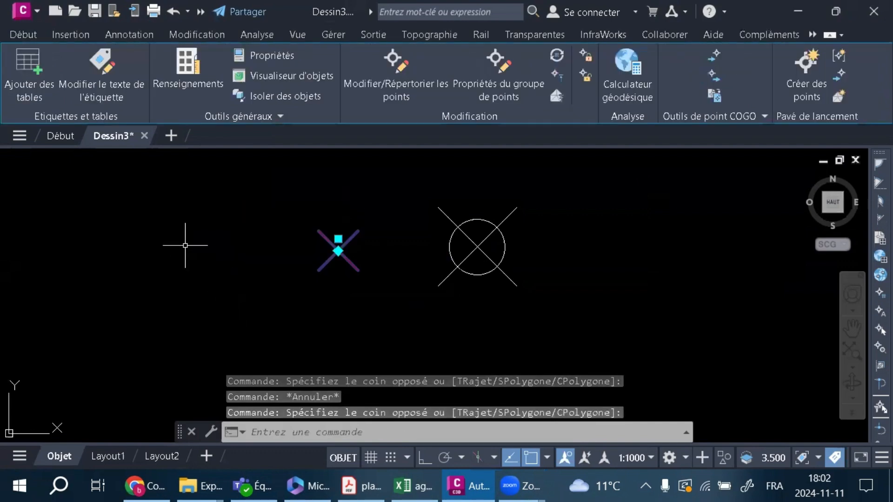
right_click(162, 203)
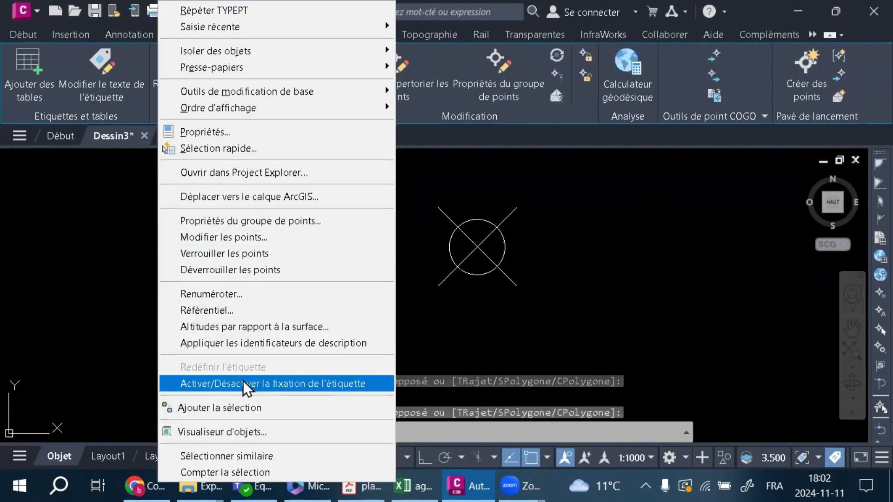
click(233, 133)
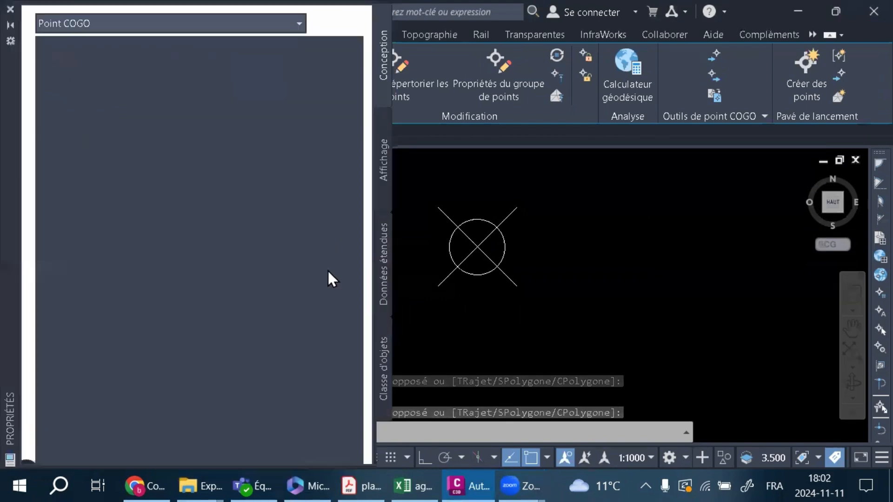
click(622, 233)
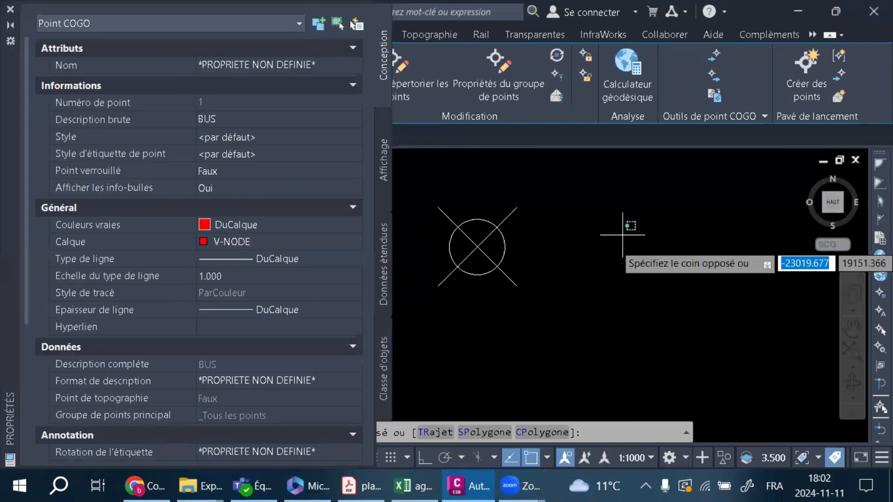
scroll(626, 258, down, 2)
scroll(509, 253, up, 6)
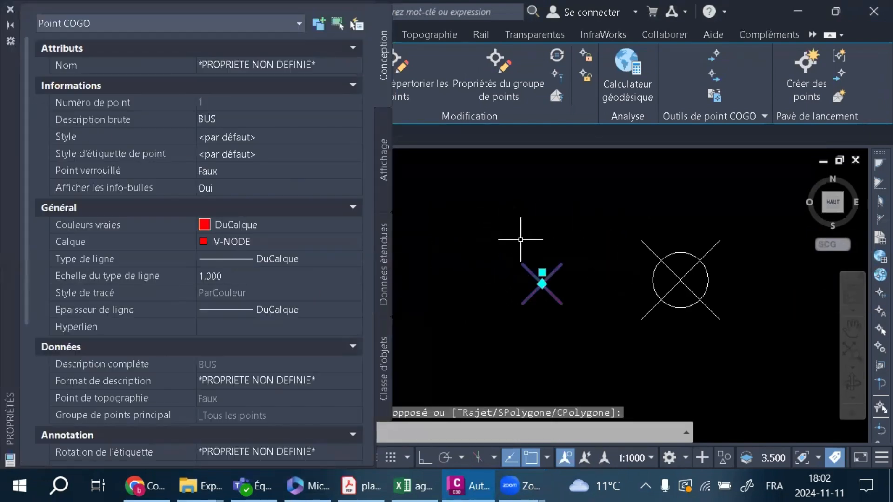
scroll(238, 200, down, 5)
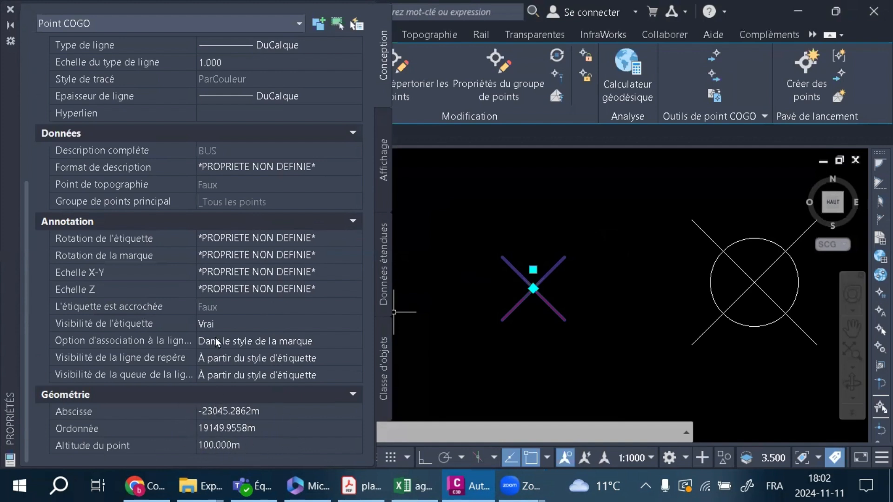
- Review the circled AutoCAD point's general and geometry properties for comparison with the COGO point, then close the properties
key(Escape)
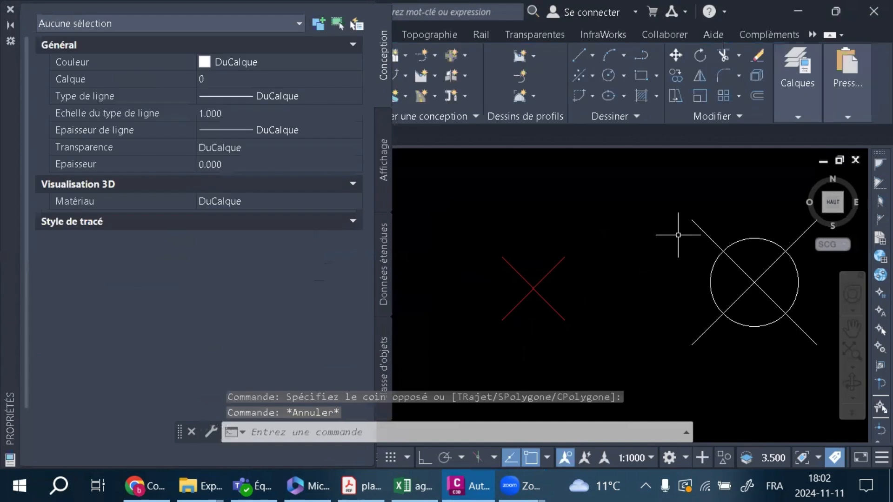
key(Escape)
click(739, 199)
click(677, 268)
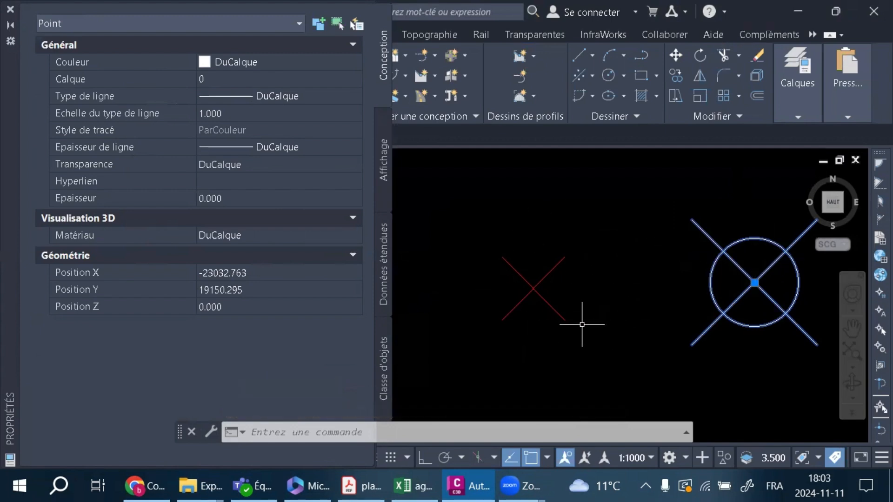
key(Escape)
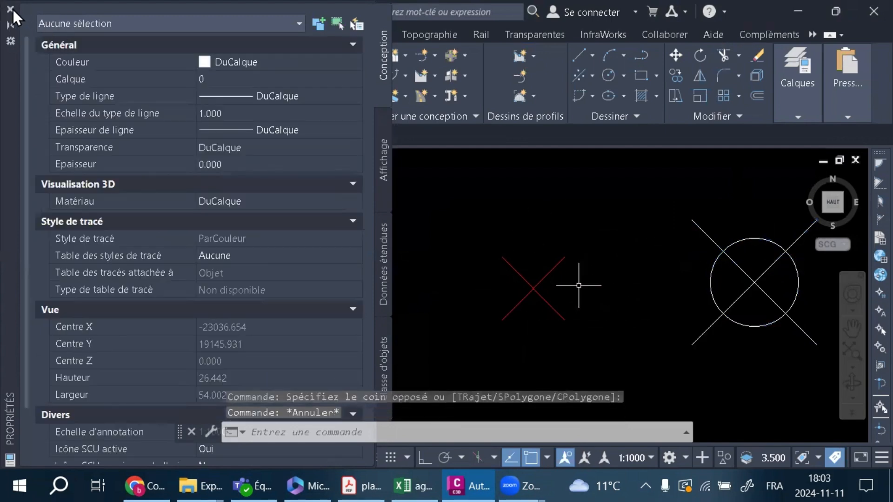
click(11, 9)
- Select the circled AutoCAD point and the red COGO point in turn to compare their available tools, and clear the selection
scroll(259, 243, down, 3)
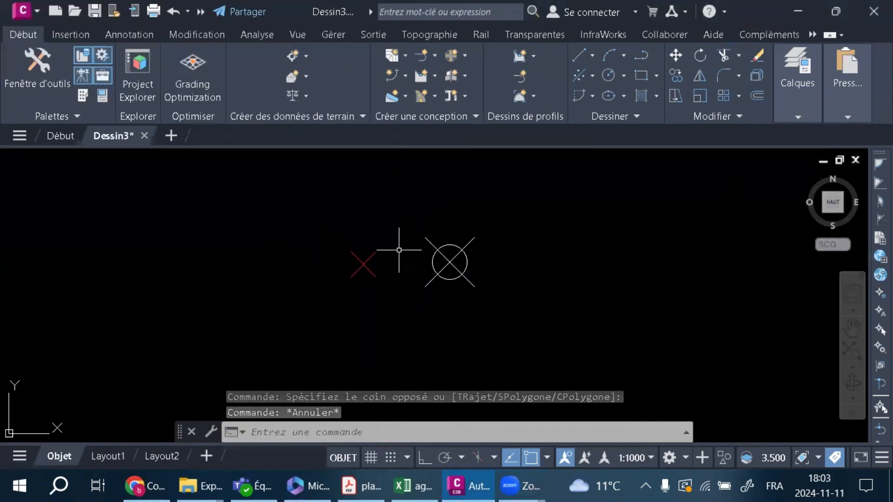
scroll(399, 249, up, 4)
click(639, 229)
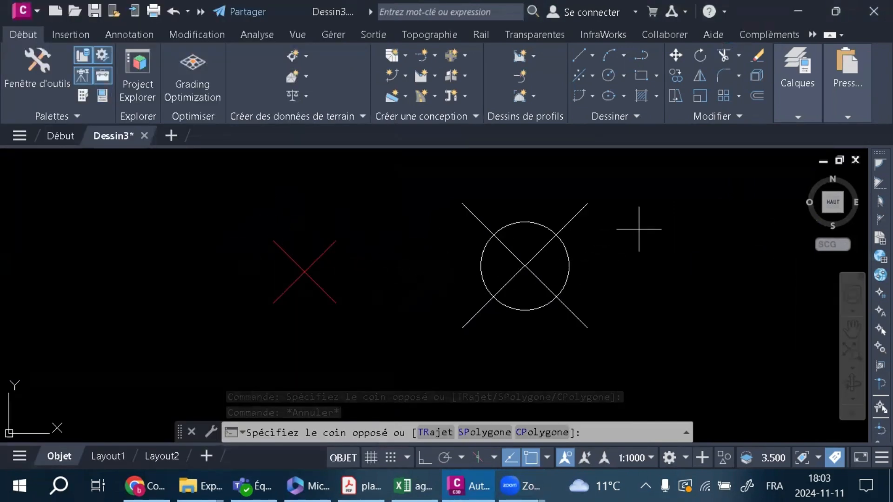
click(483, 340)
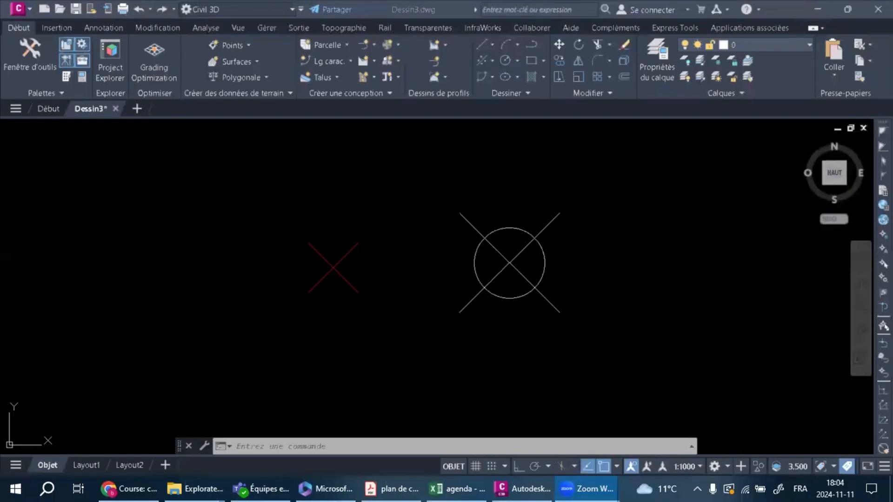
click(627, 263)
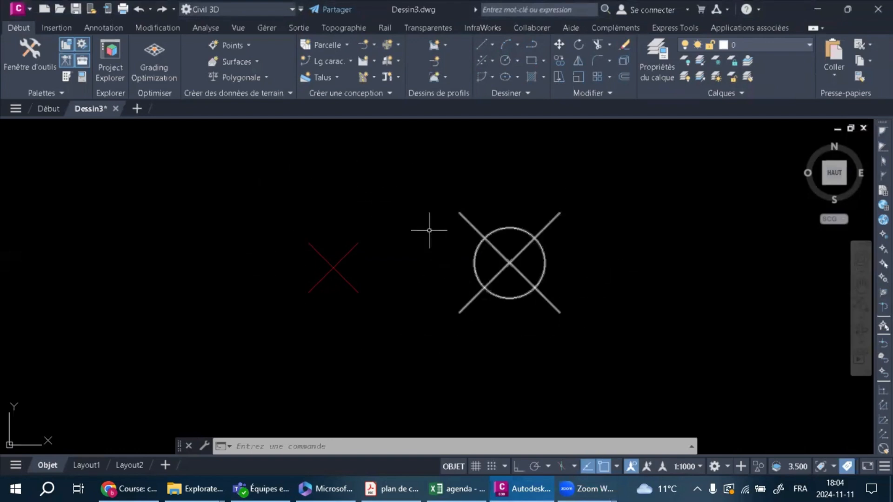
click(378, 191)
click(276, 337)
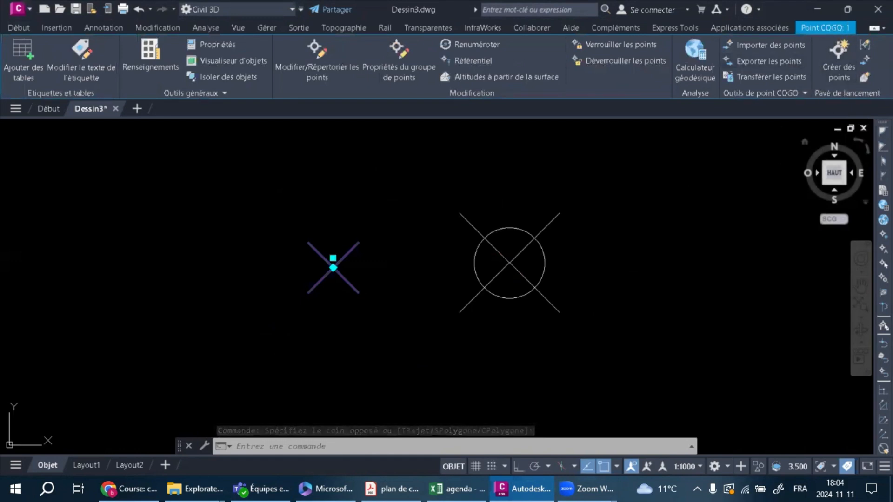
key(Escape)
key(Escape)
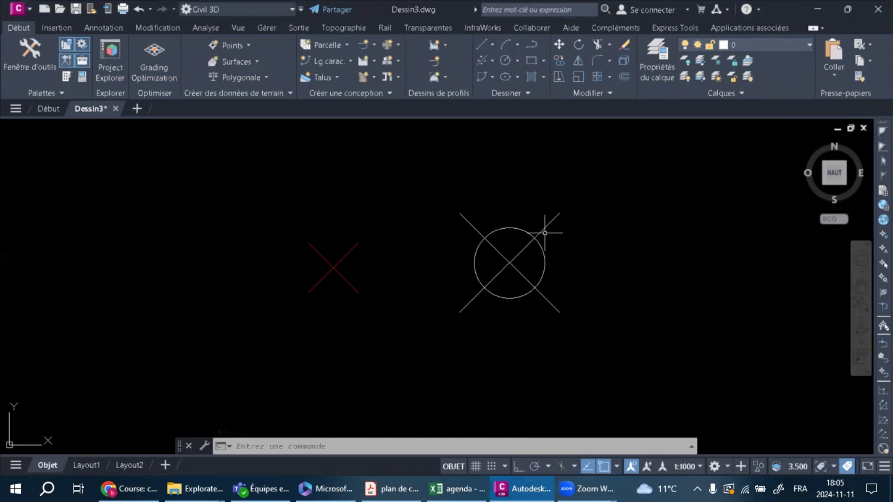
- Convert the circled AutoCAD point into a COGO point, accepting the default description, and end the command
click(253, 45)
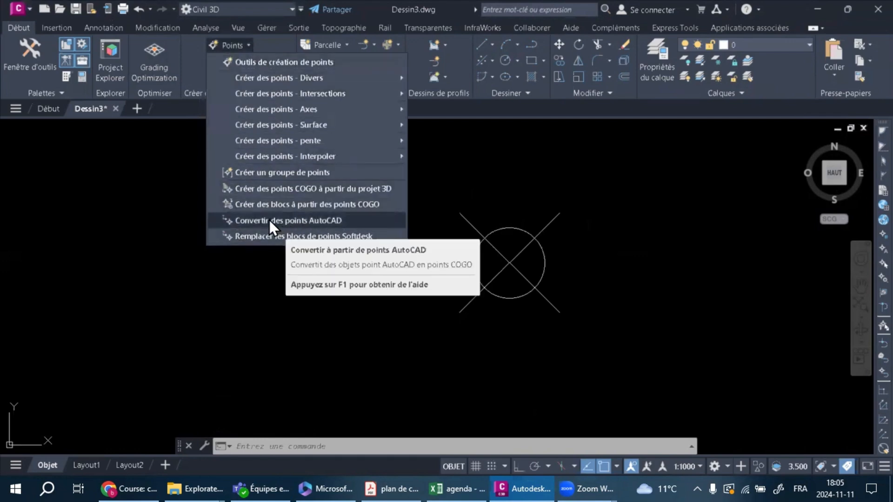
click(242, 222)
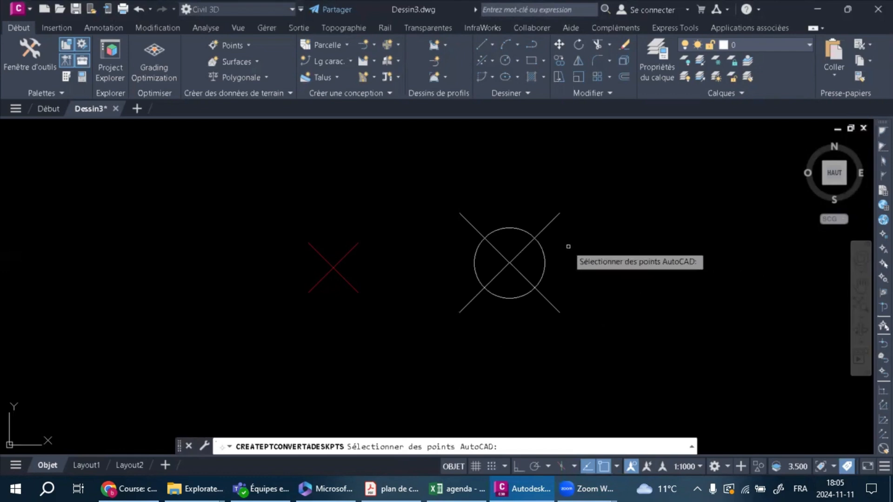
click(540, 231)
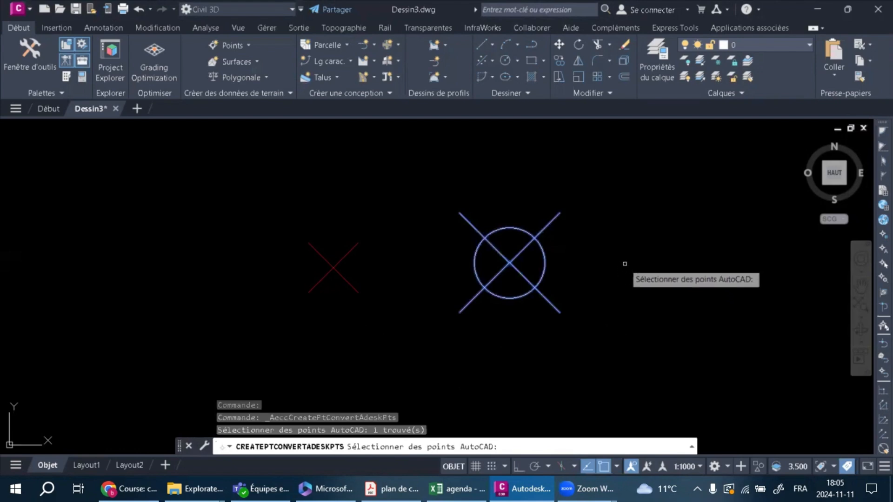
key(Return)
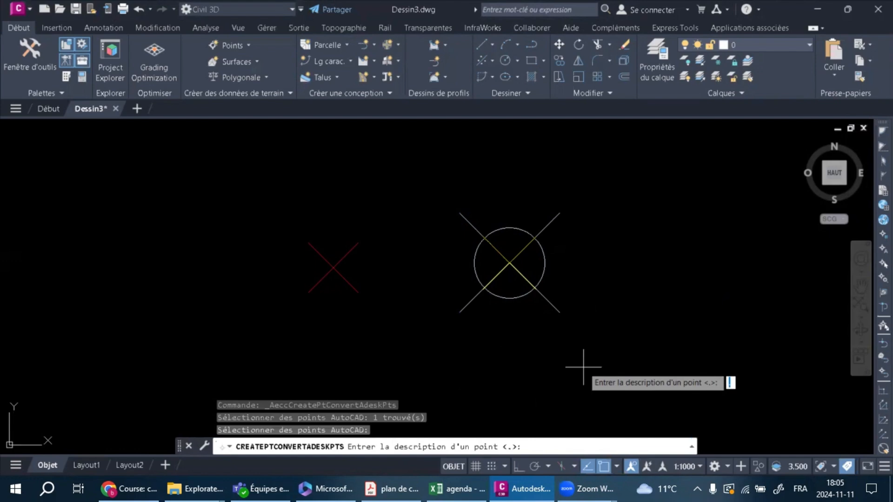
key(Return)
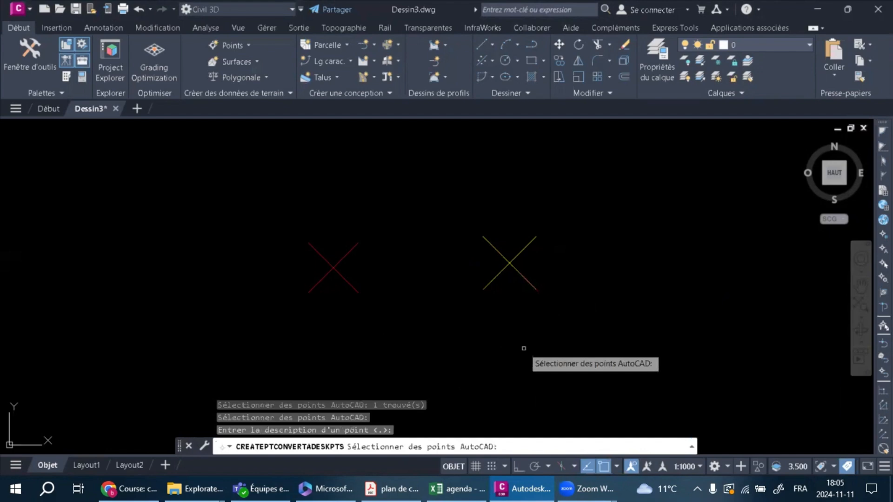
key(Escape)
key(Return)
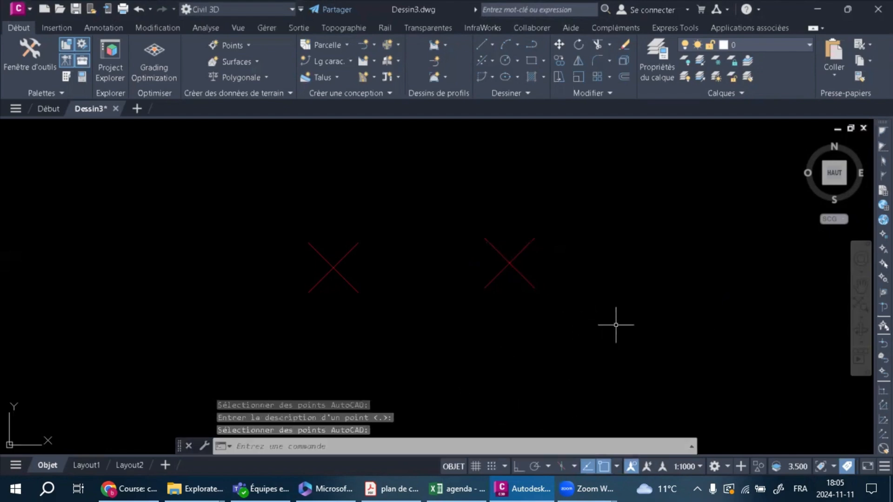
- Select the converted point to check its contextual COGO tools, and deselect it
click(600, 229)
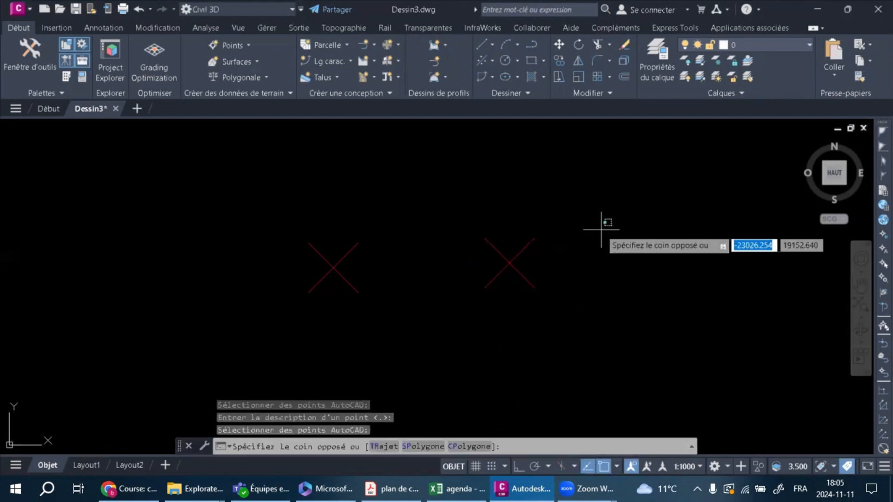
click(483, 355)
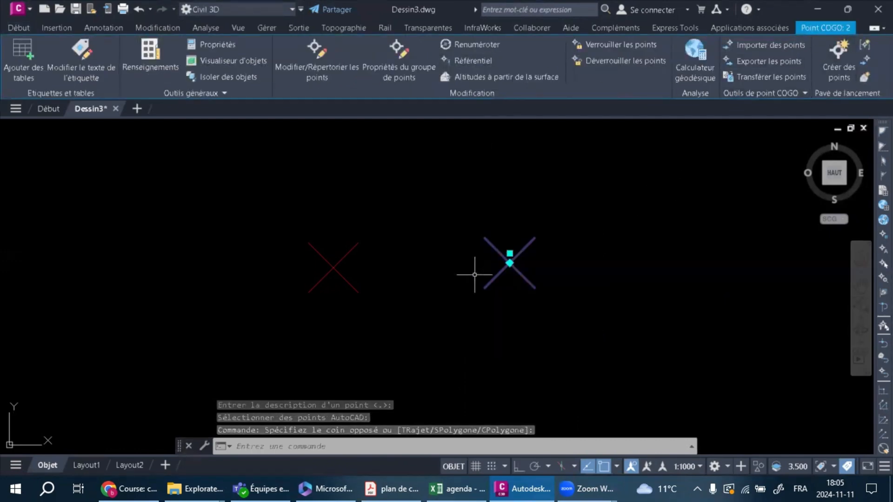
key(Escape)
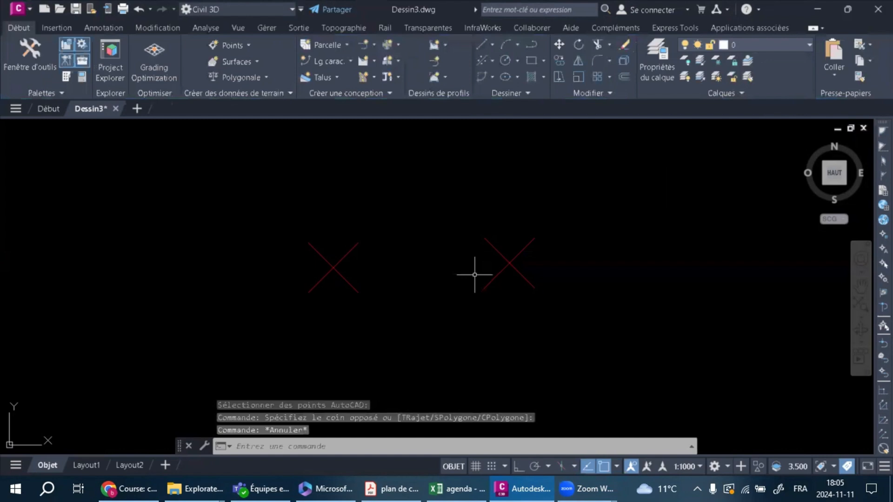
- Open the converted point's properties, review its COGO attributes, then close them and clear the selection
click(575, 186)
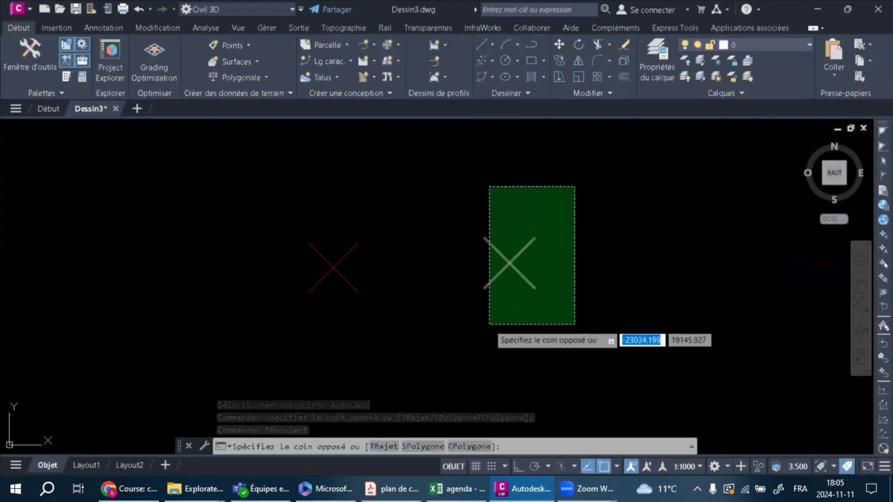
click(490, 324)
right_click(462, 210)
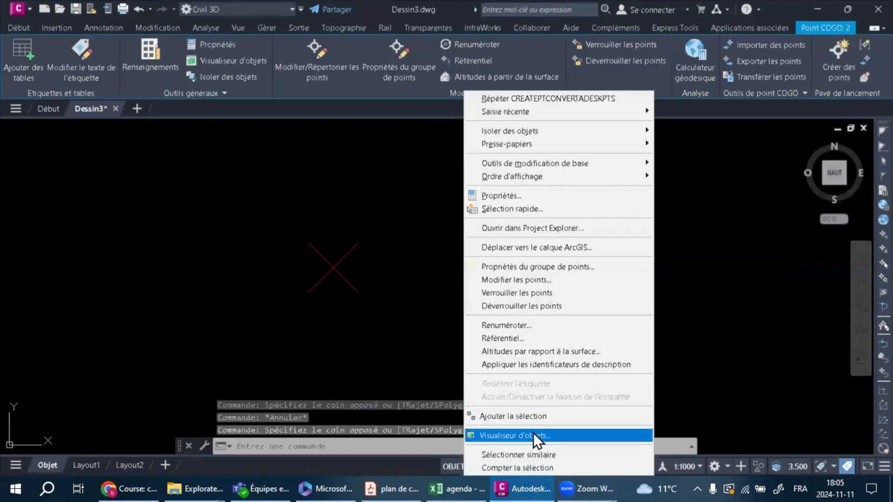
click(518, 196)
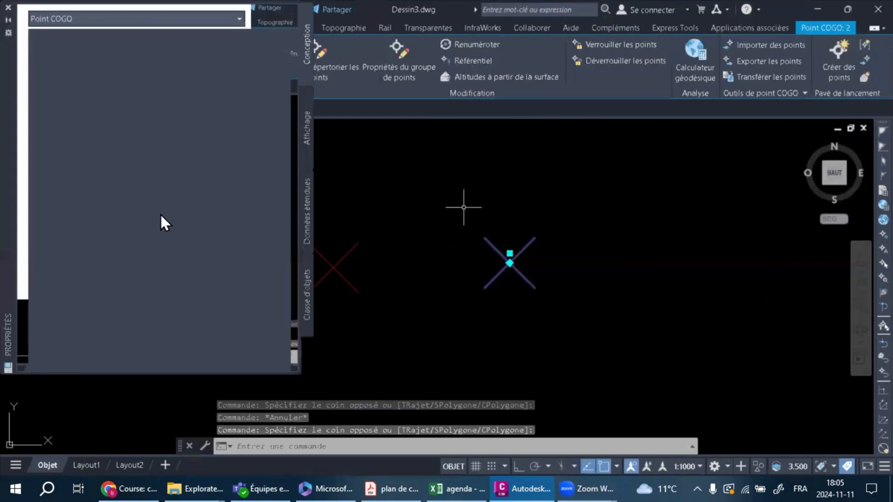
scroll(152, 199, down, 4)
scroll(126, 156, up, 4)
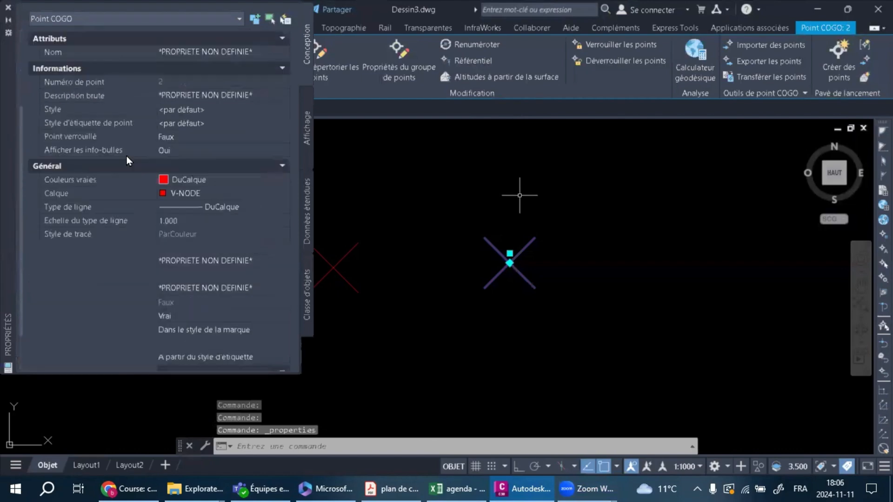
click(7, 7)
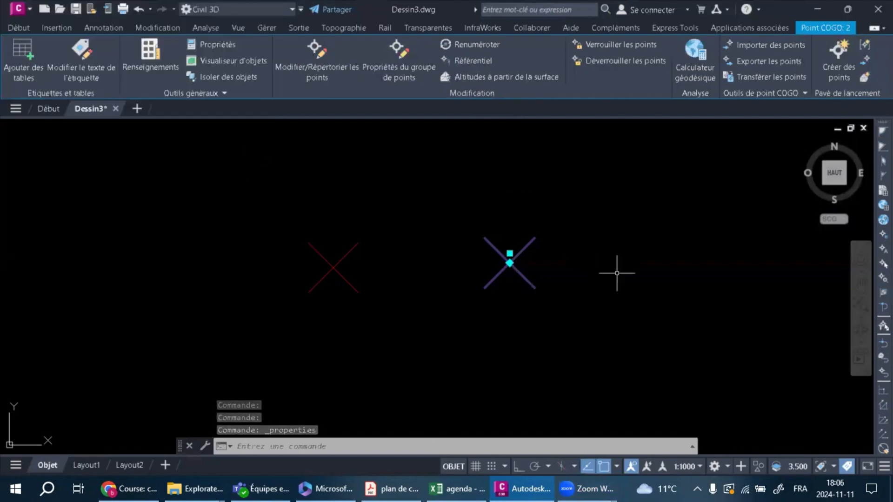
key(Escape)
key(Escape)
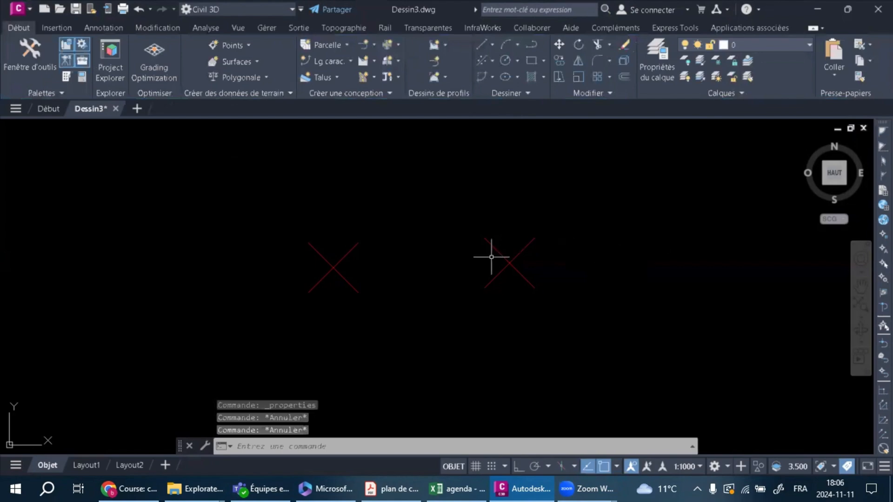
- Start a new COGO point with the Ordonnée/abscisse creation method and set its ordonnée to 100
click(384, 200)
click(289, 313)
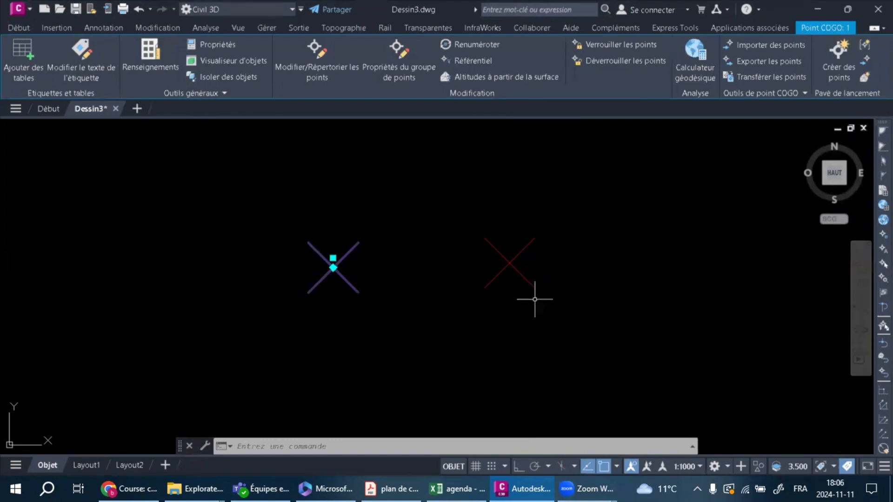
click(8, 27)
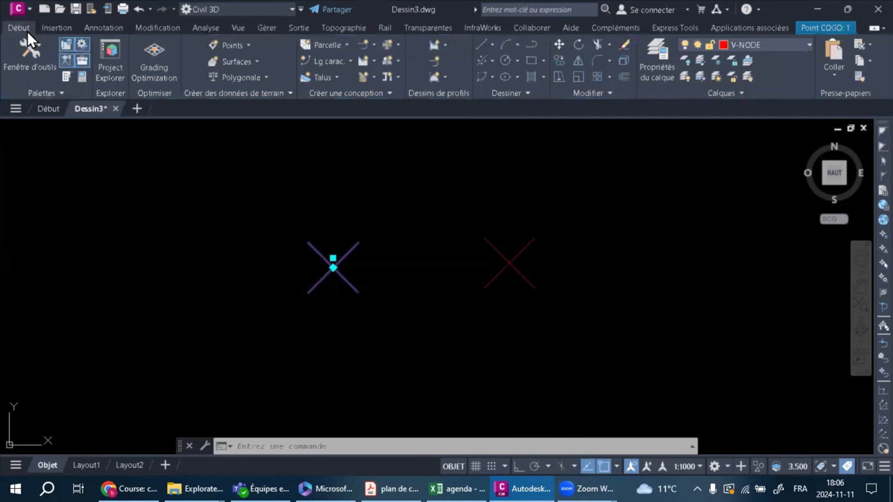
click(239, 45)
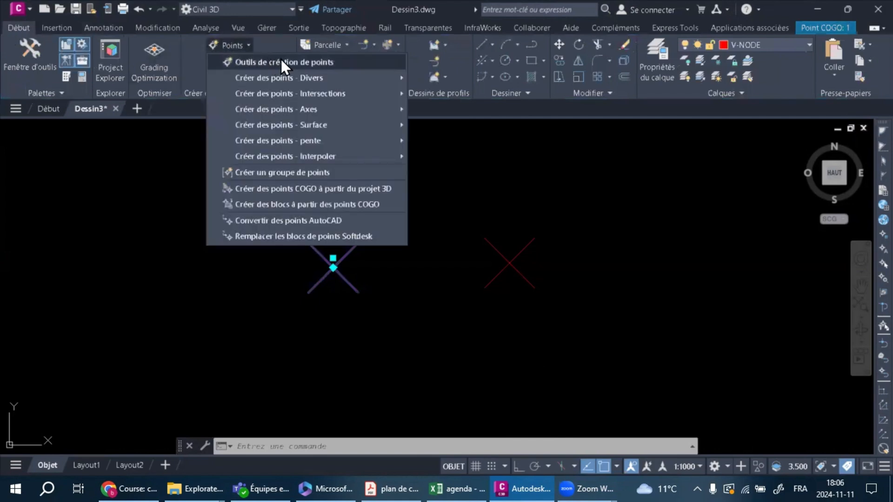
mouse_move(334, 76)
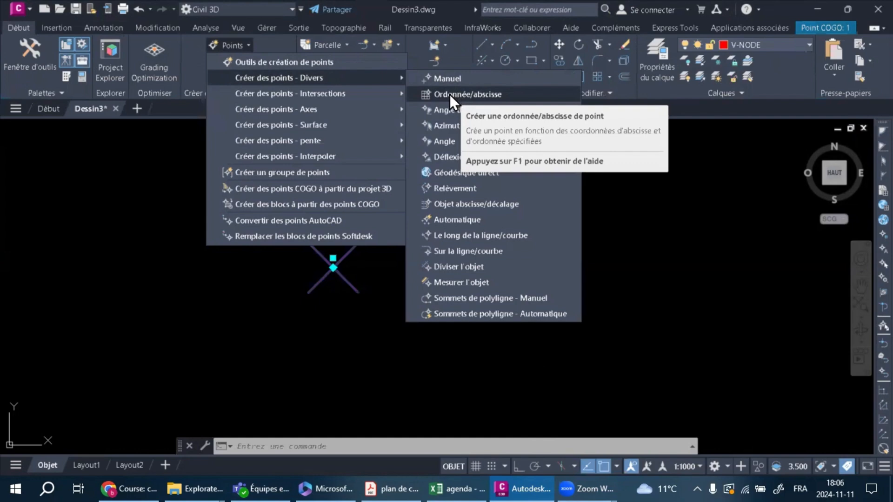
click(451, 94)
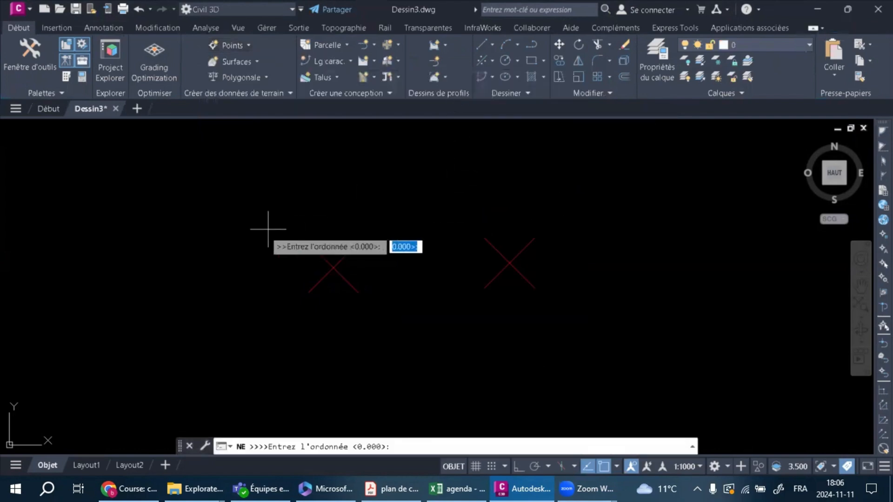
scroll(214, 247, down, 2)
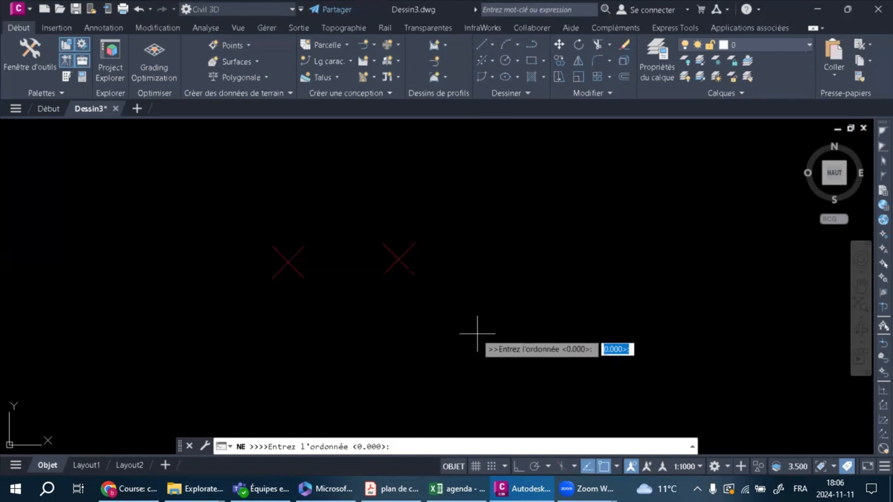
text(19)
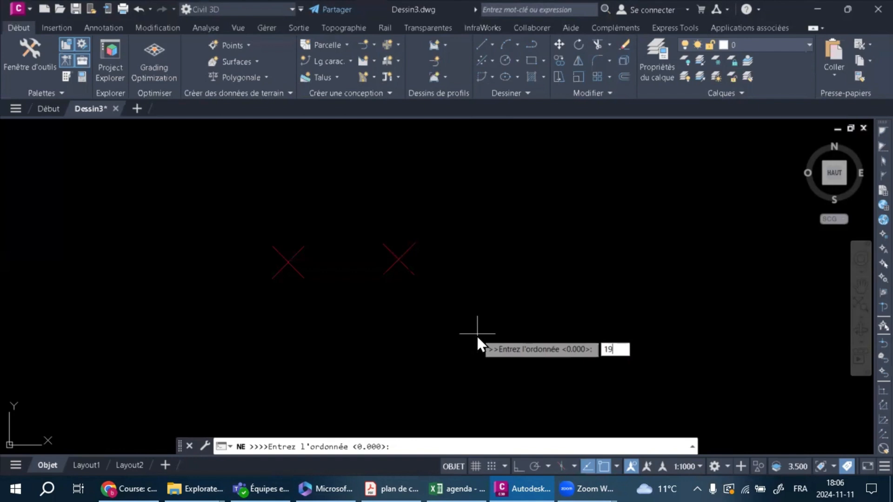
key(BackSpace)
text(00)
key(Return)
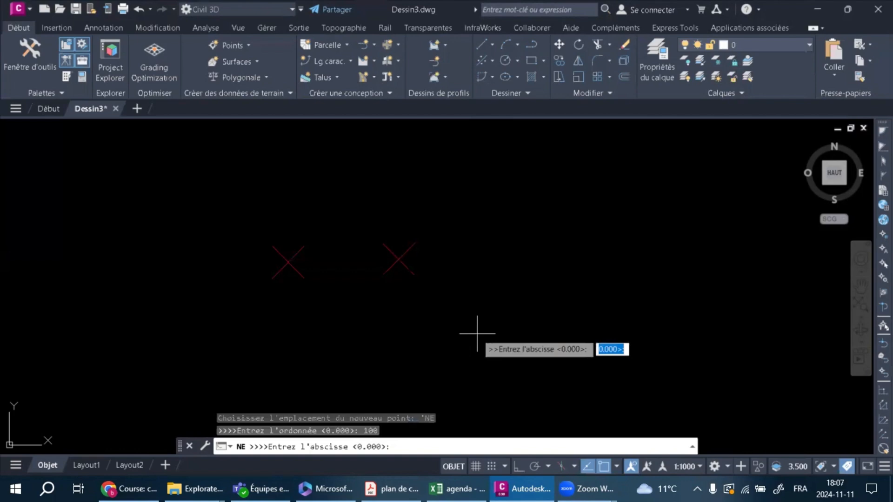
- Set the new point's abscisse to 100 and its description to ARB
text(100)
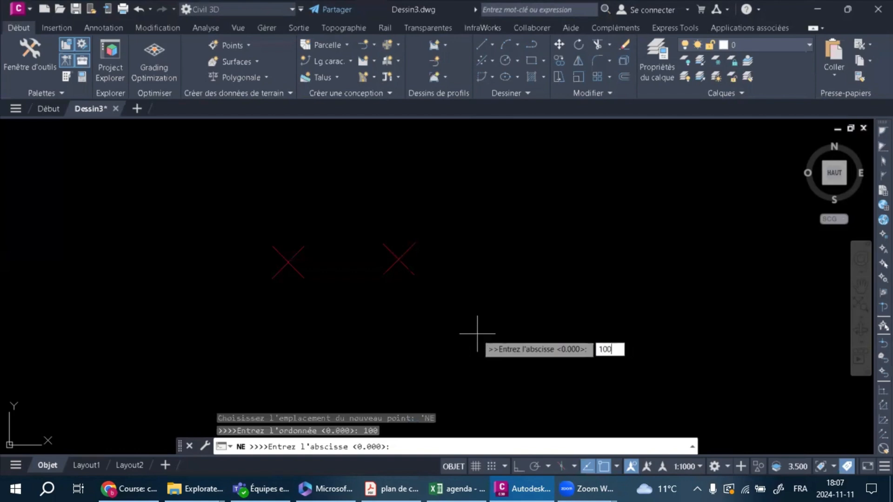
key(Return)
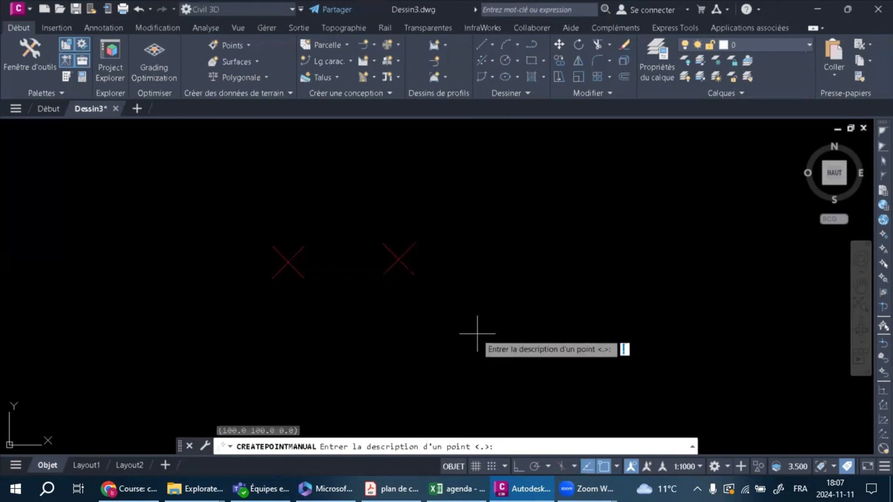
text(ARB)
key(Return)
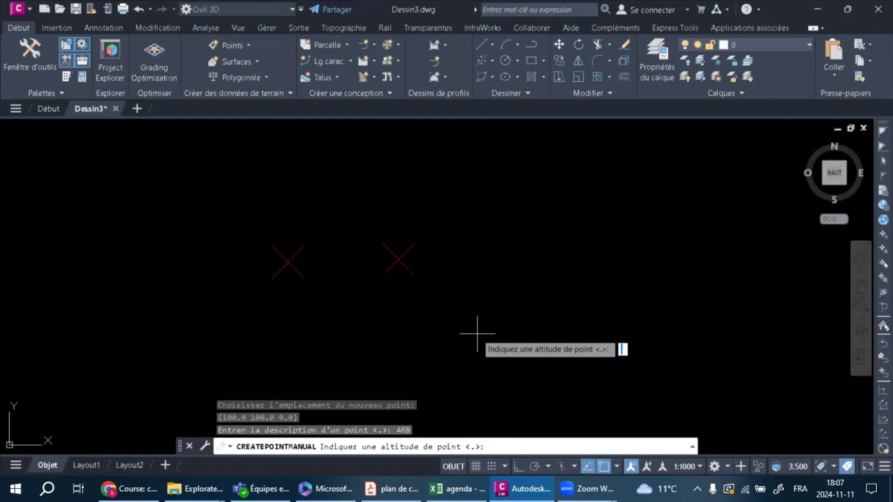
- Set the new point's altitude to 100 and end the point creation command
text(100)
key(Return)
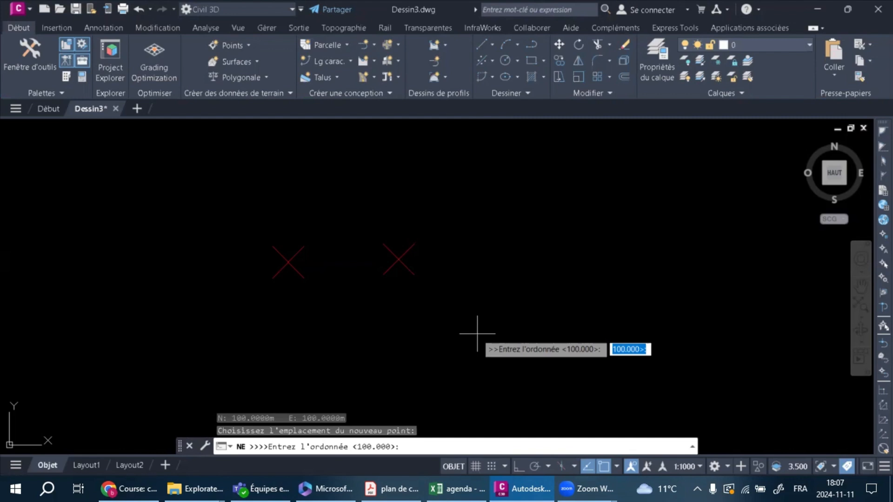
key(Escape)
key(Escape)
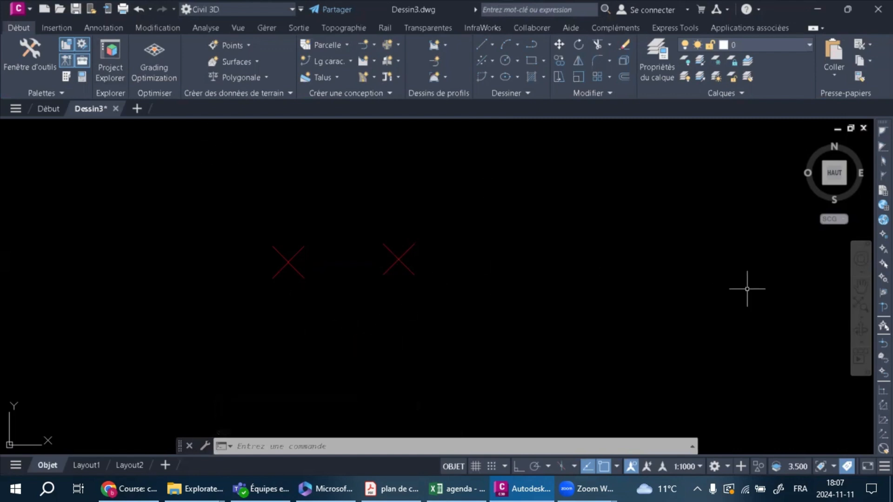
- Zoom to the drawing extents and select all objects to locate the COGO points
click(861, 306)
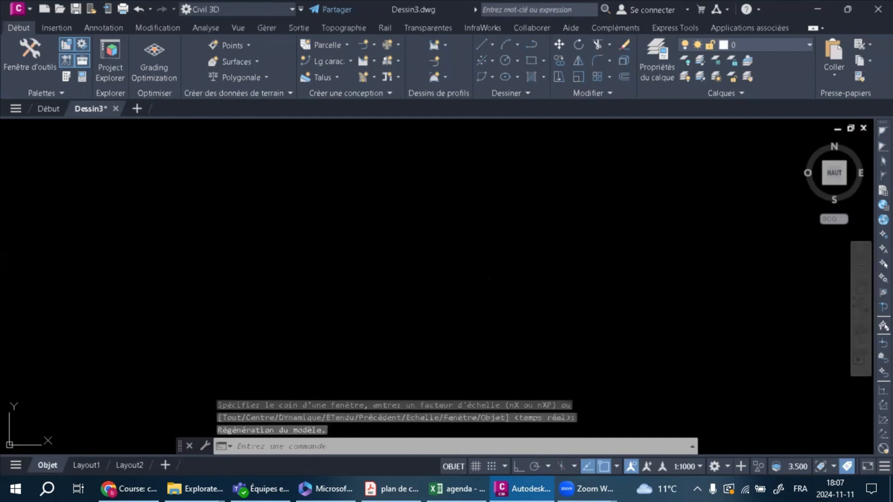
key(ctrl+a)
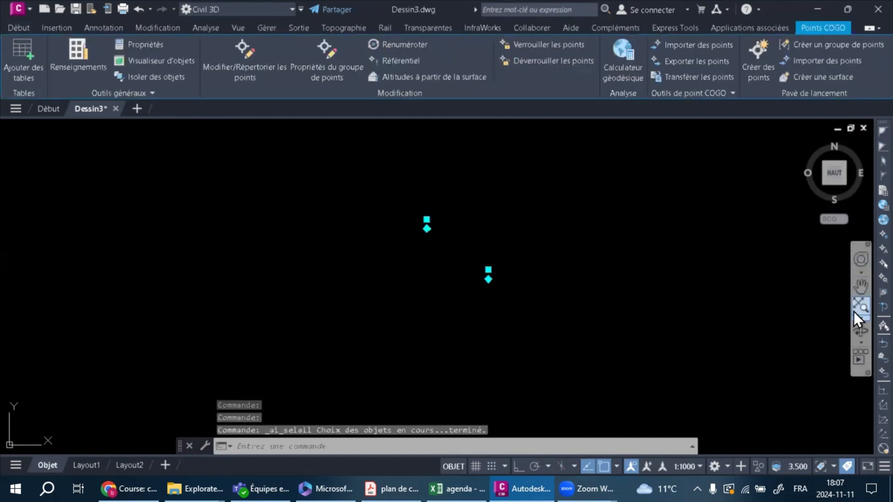
click(855, 308)
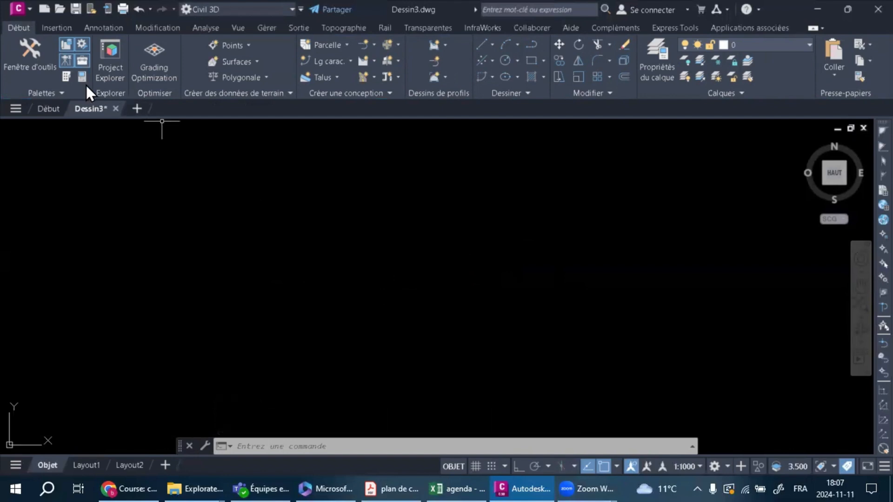
- List the drawing's points in the Toolspace and select point 3 in the drawing to locate it
click(20, 57)
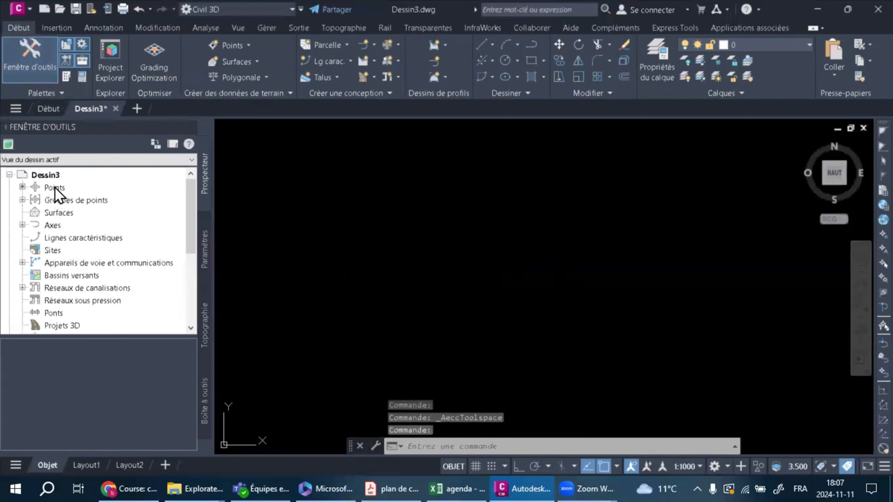
click(54, 188)
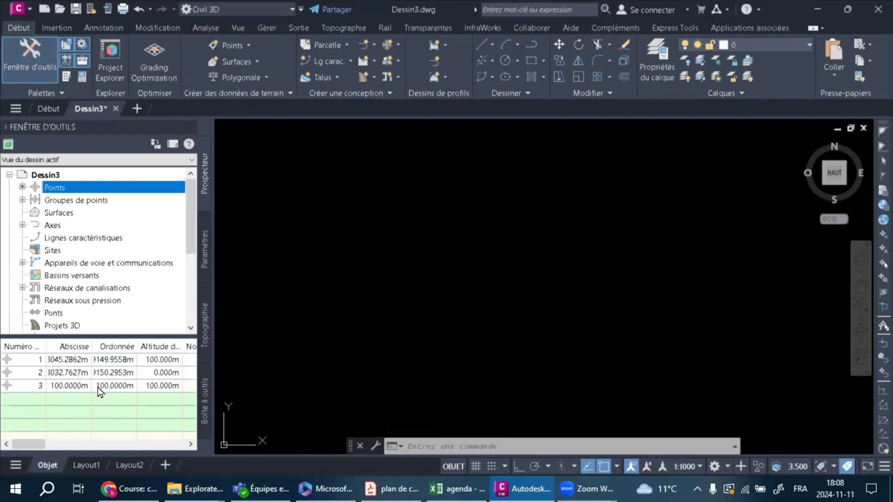
click(67, 386)
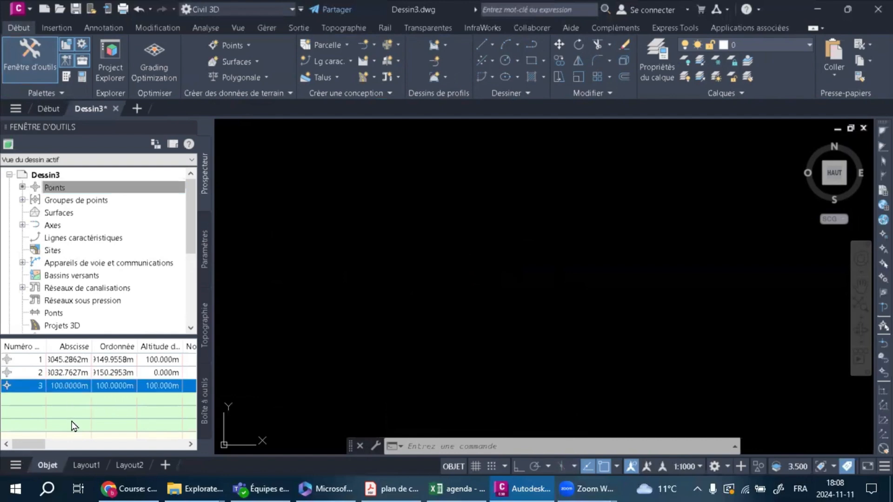
right_click(65, 391)
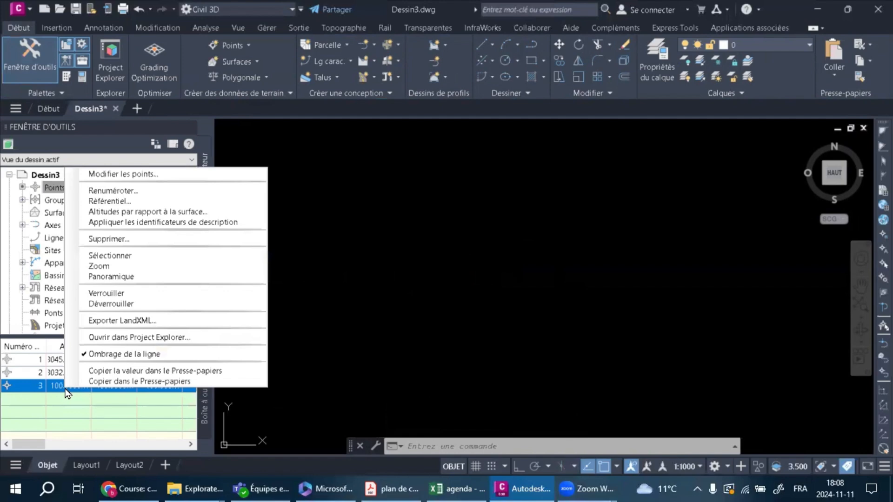
click(109, 256)
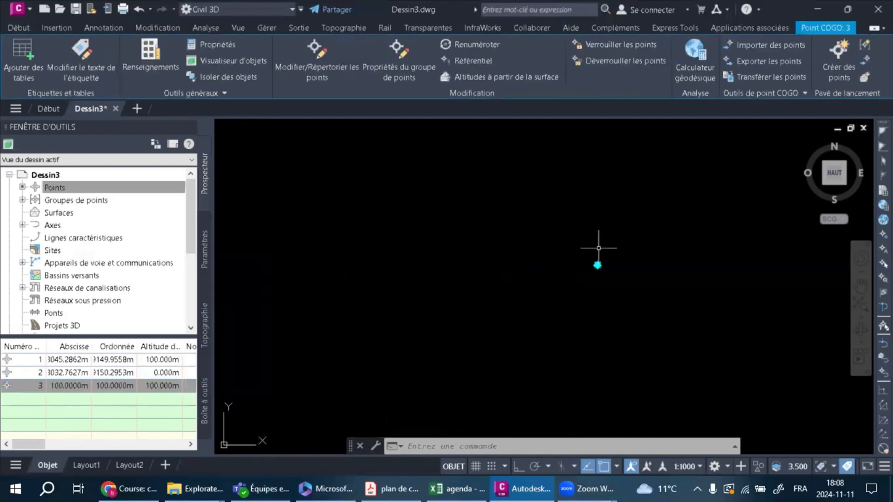
scroll(598, 247, up, 10)
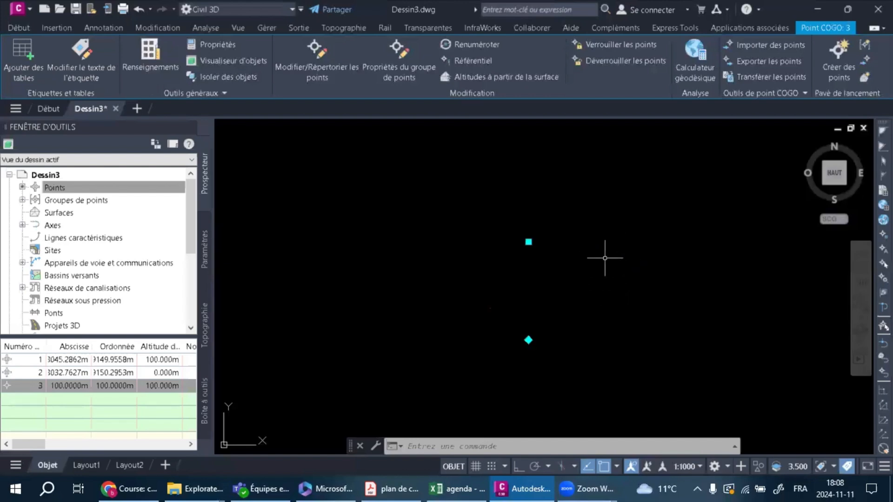
scroll(604, 254, down, 8)
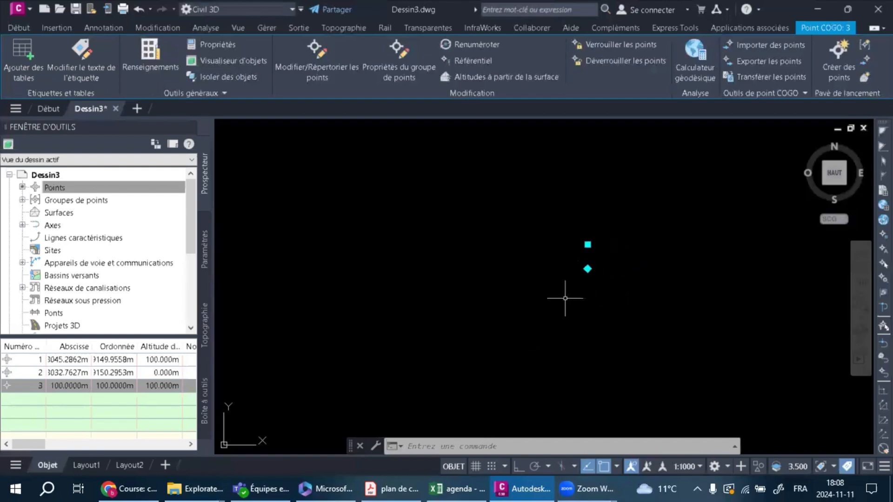
- Select points 1 to 3 from the point list in the drawing, compare their locations, and clear the selection
click(85, 359)
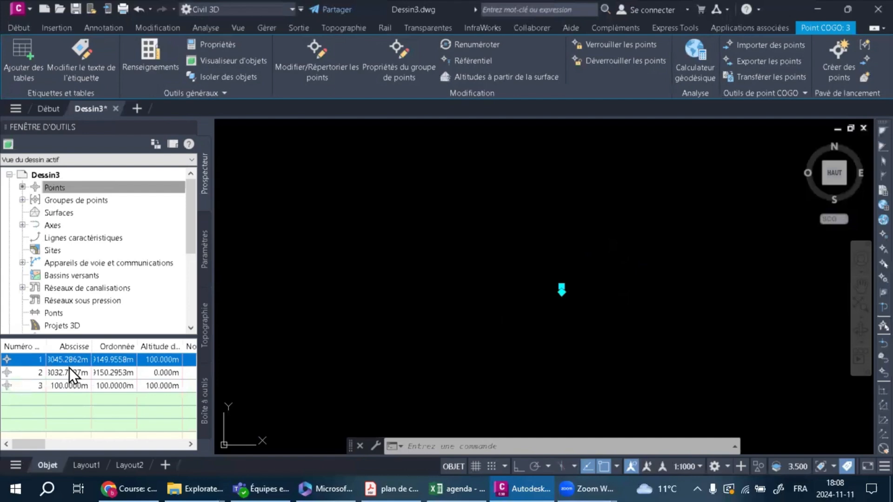
click(69, 384)
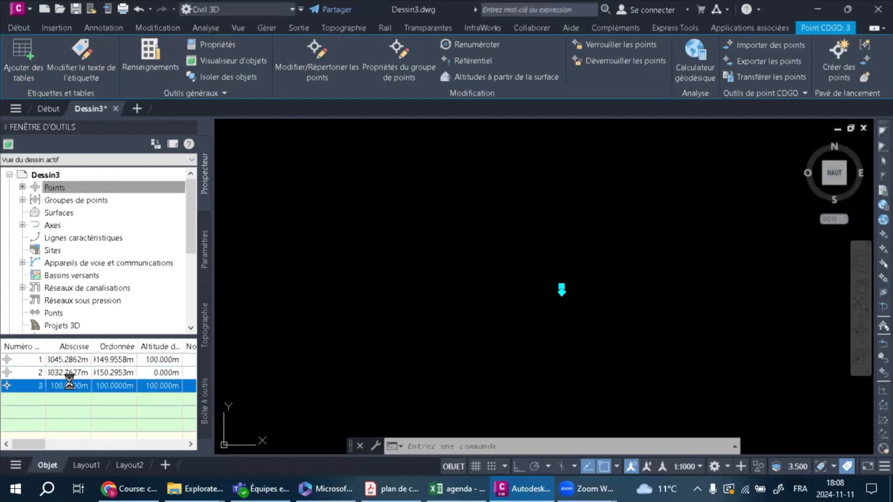
shift+click(71, 373)
shift+click(72, 359)
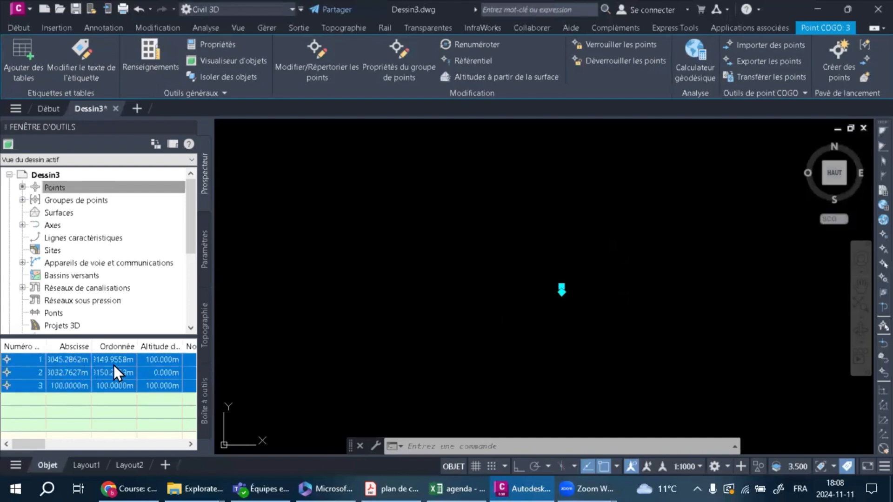
right_click(100, 367)
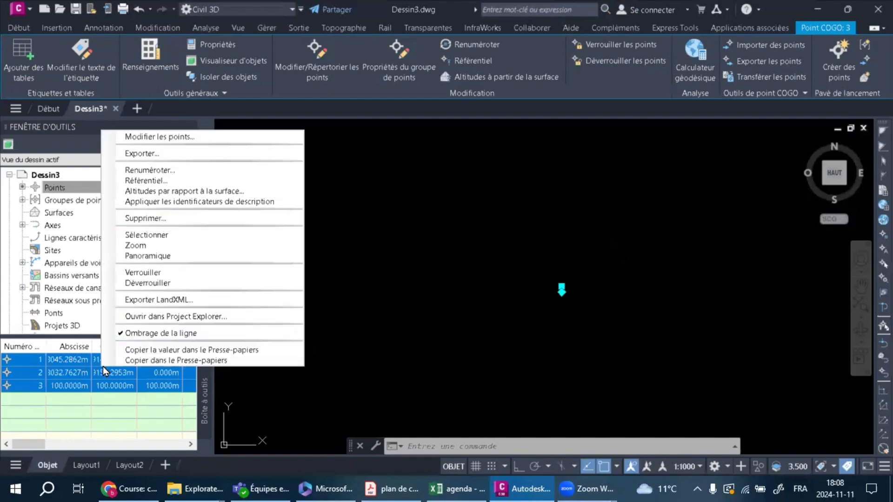
click(193, 231)
scroll(625, 216, up, 6)
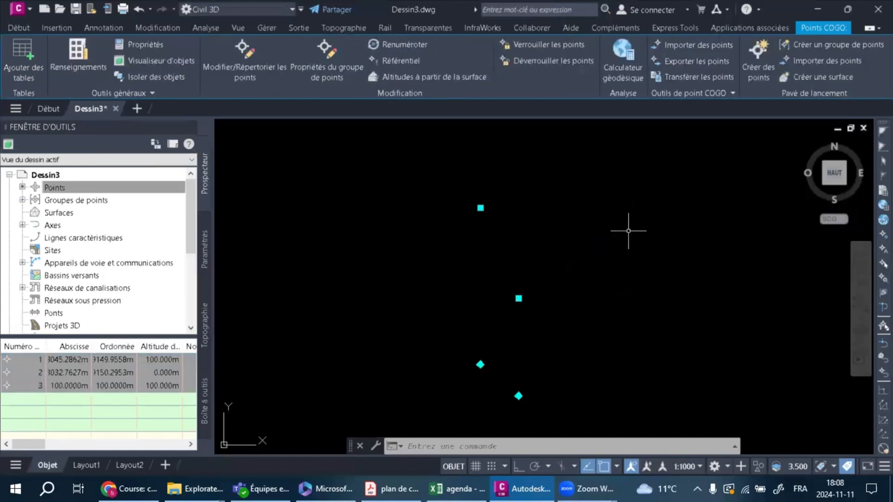
scroll(538, 340, up, 2)
scroll(538, 318, down, 2)
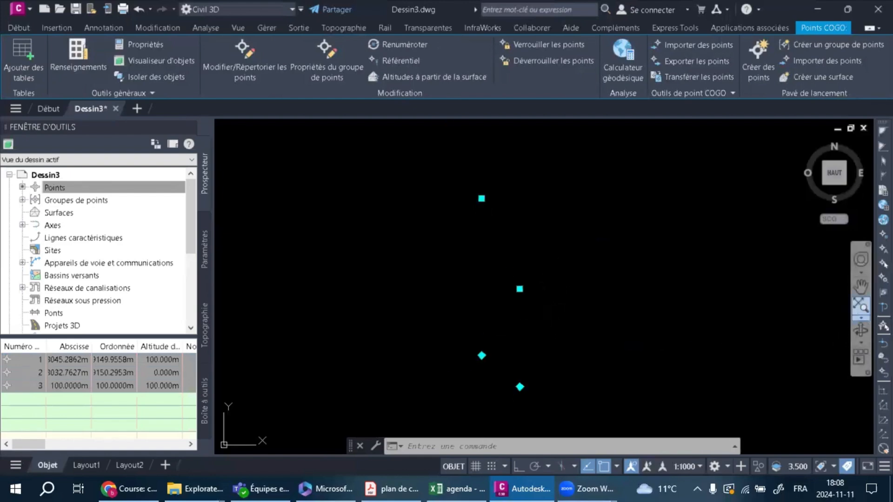
key(Escape)
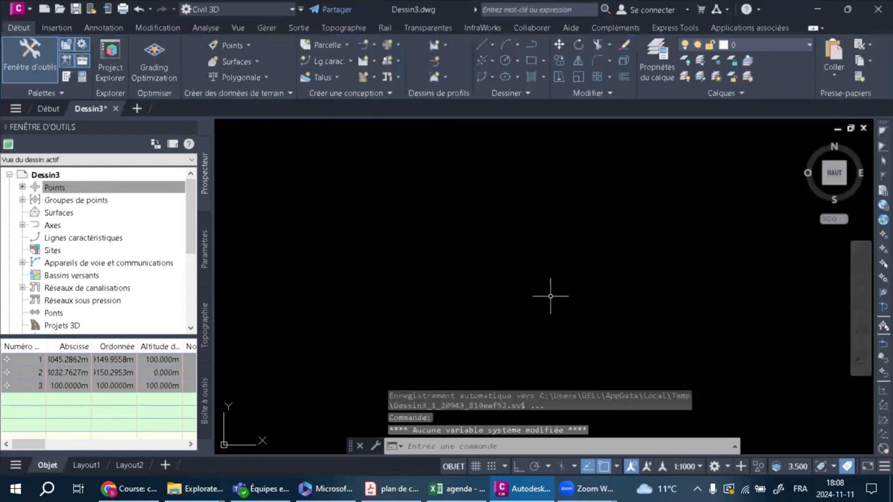
- Reselect the three listed points in the drawing and examine their markers up close and from afar
right_click(108, 367)
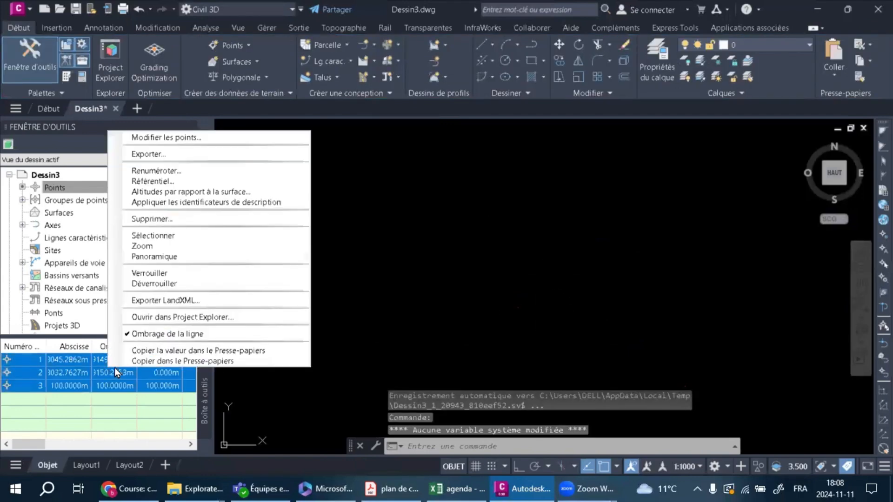
click(206, 235)
scroll(516, 298, up, 3)
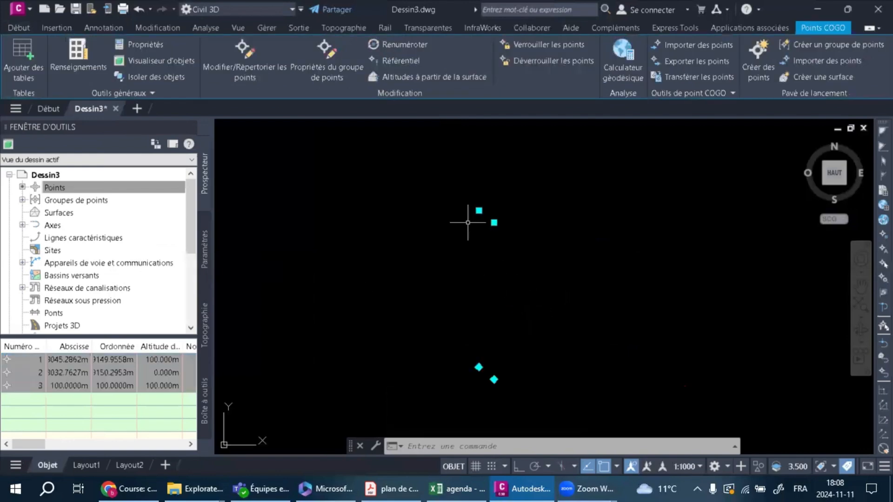
scroll(468, 223, up, 2)
scroll(536, 192, down, 3)
scroll(544, 288, up, 1)
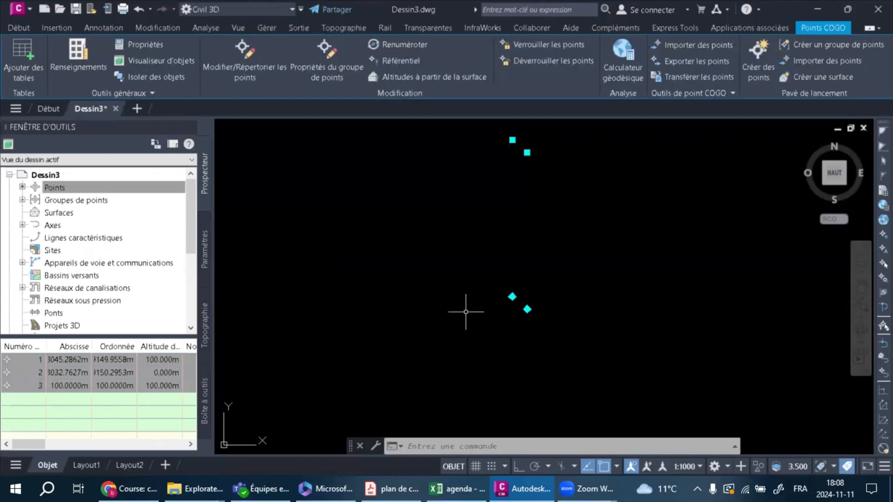
scroll(488, 309, up, 4)
scroll(629, 253, up, 3)
scroll(465, 243, up, 2)
scroll(536, 285, up, 3)
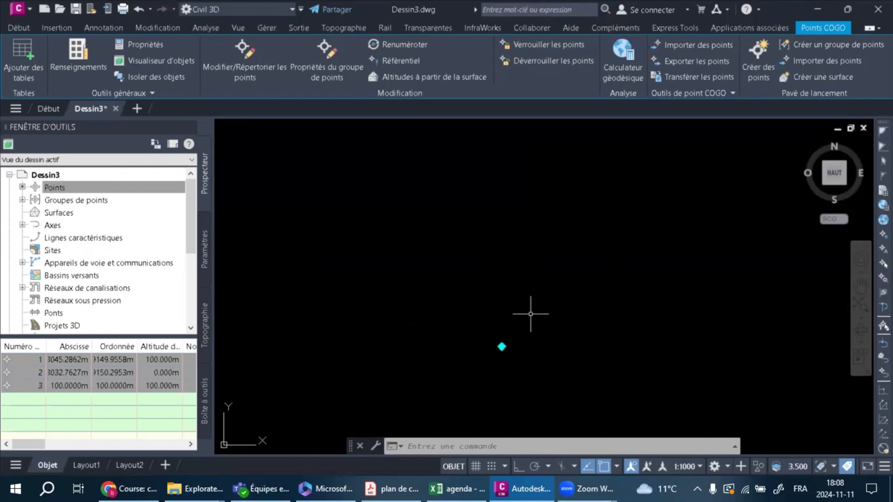
scroll(488, 345, up, 3)
scroll(578, 355, up, 3)
scroll(426, 351, up, 4)
scroll(433, 279, up, 4)
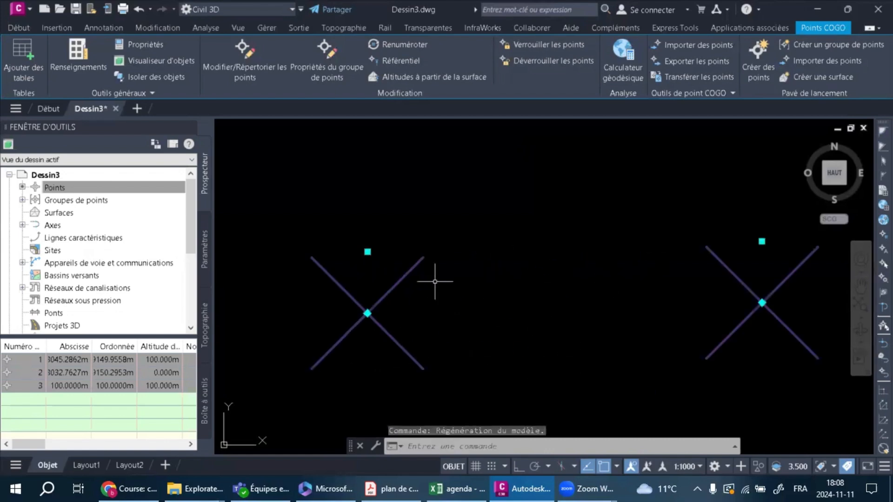
scroll(489, 253, down, 3)
scroll(521, 284, down, 3)
scroll(549, 307, down, 5)
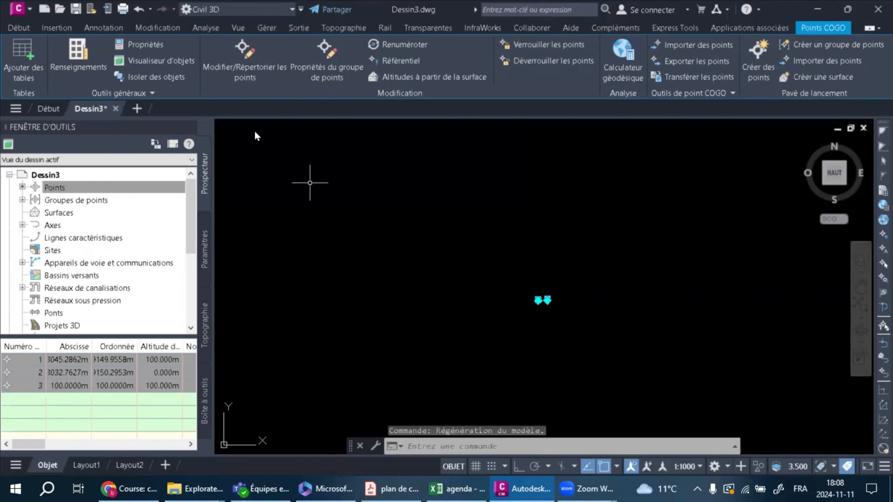